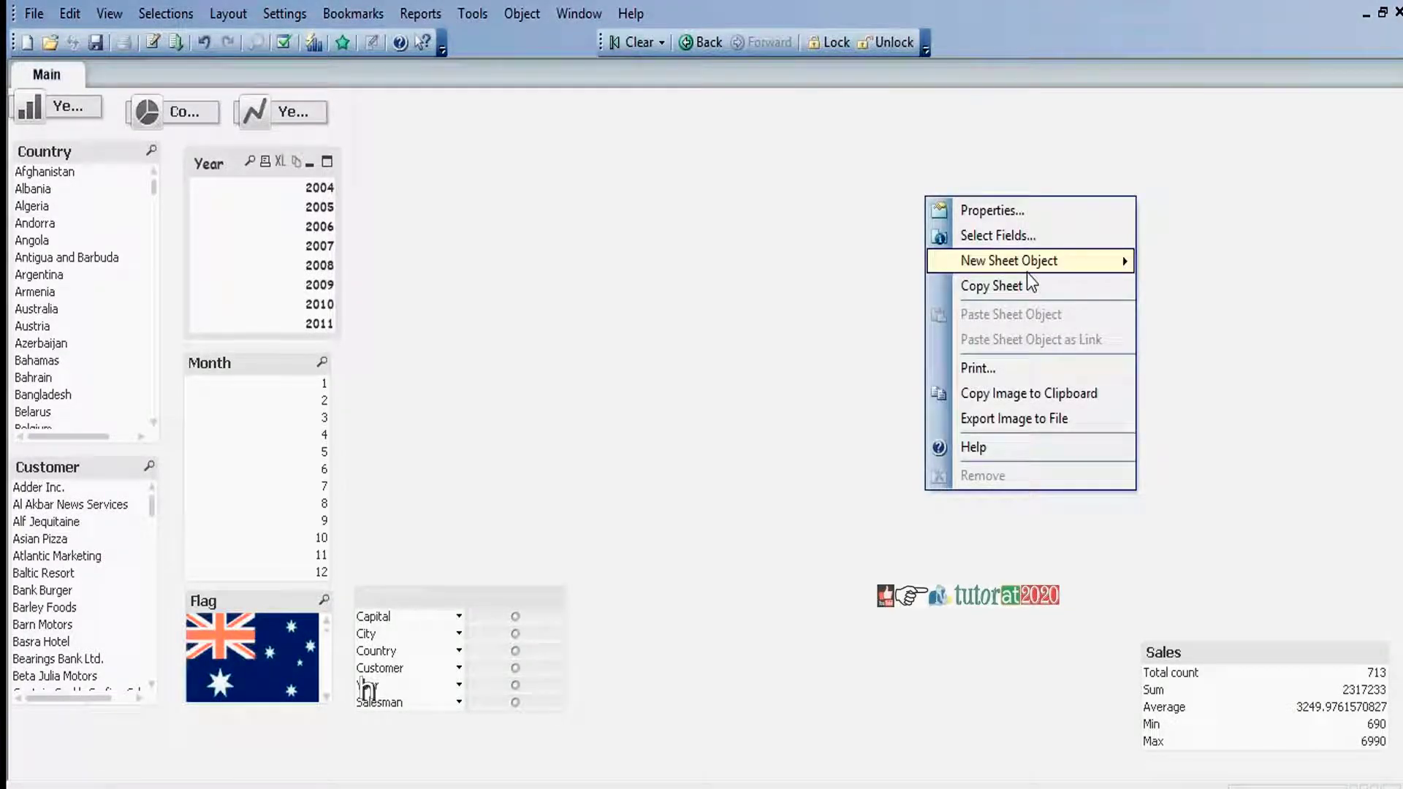
Start a new sheet chart, choose the Radar chart type, and advance to Dimensions
mouse_move(1031, 263)
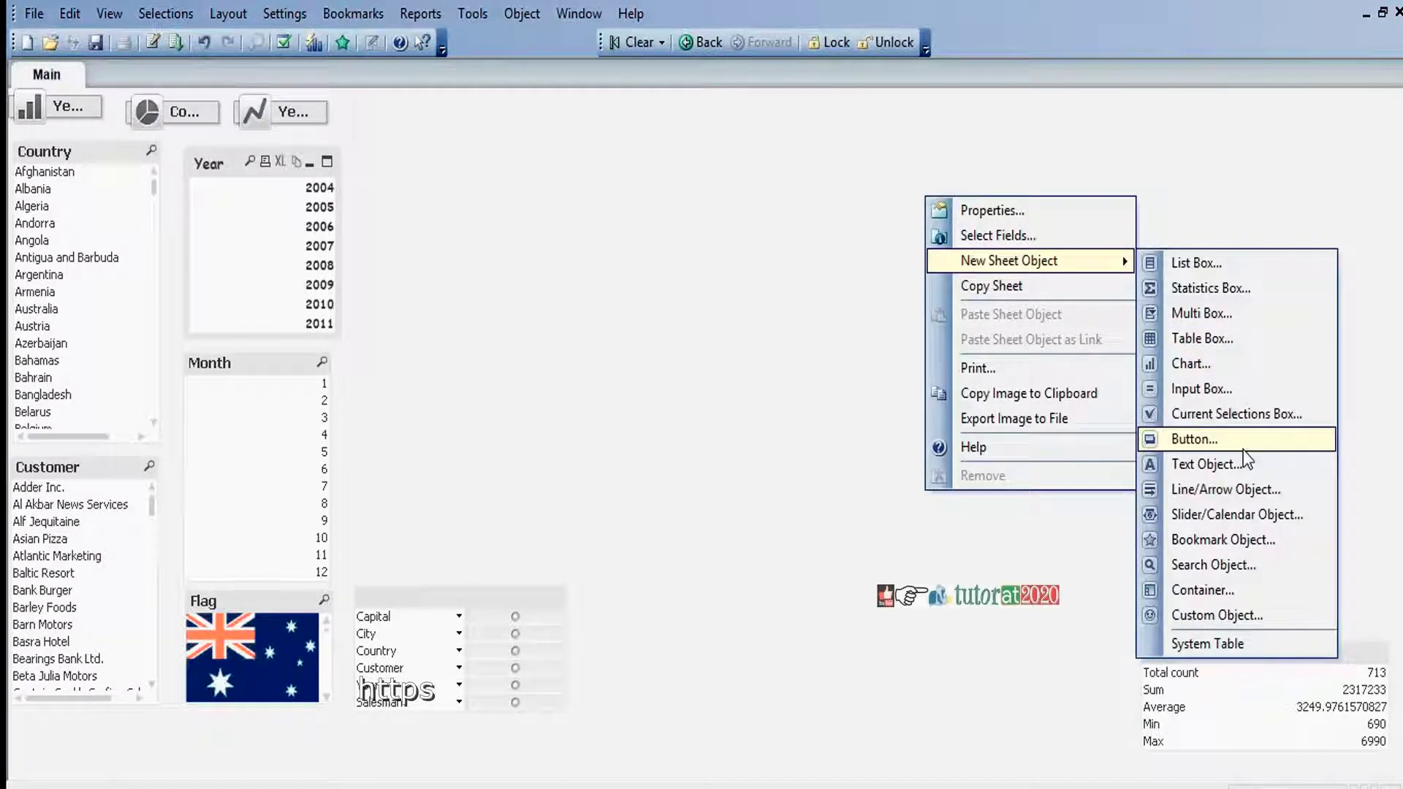
left_click(1191, 364)
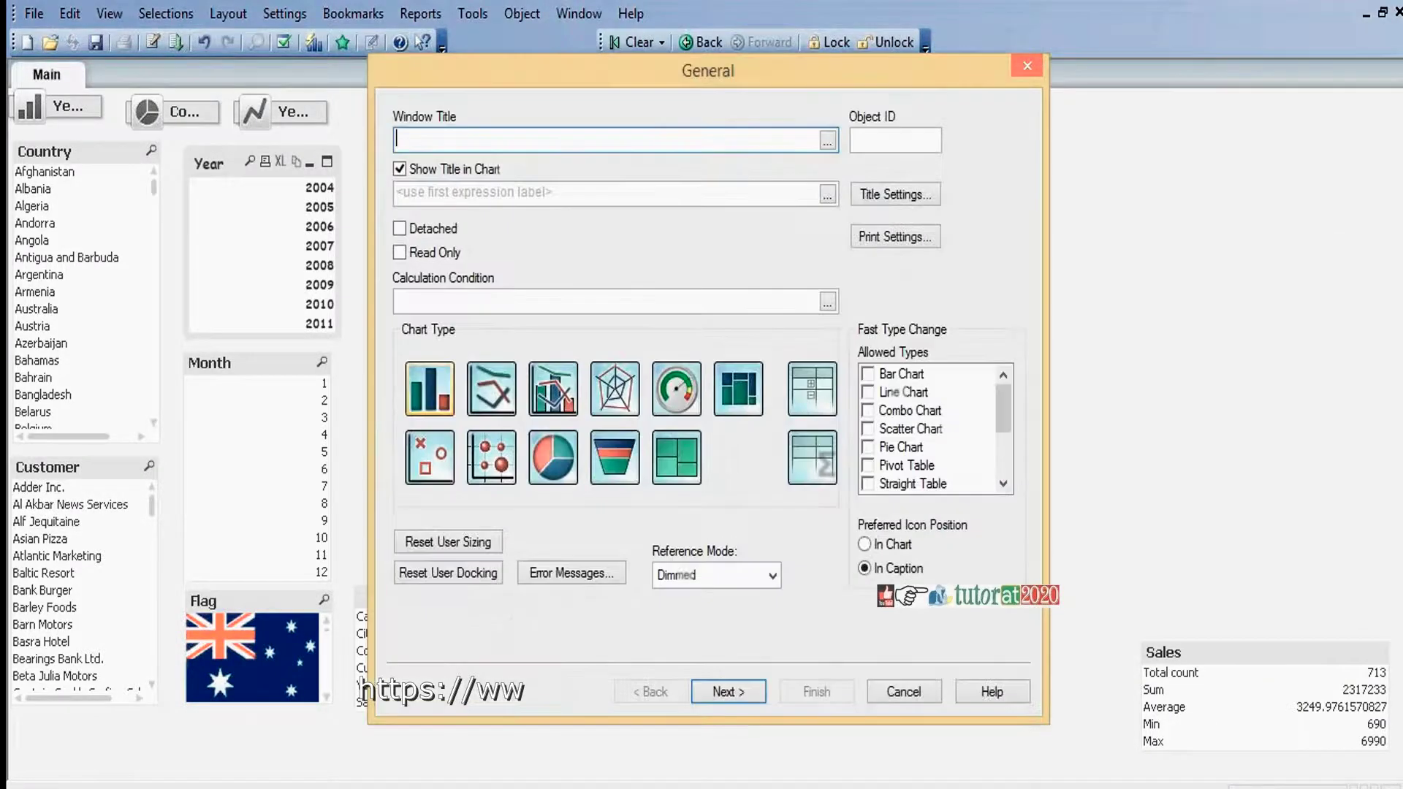
left_click(617, 400)
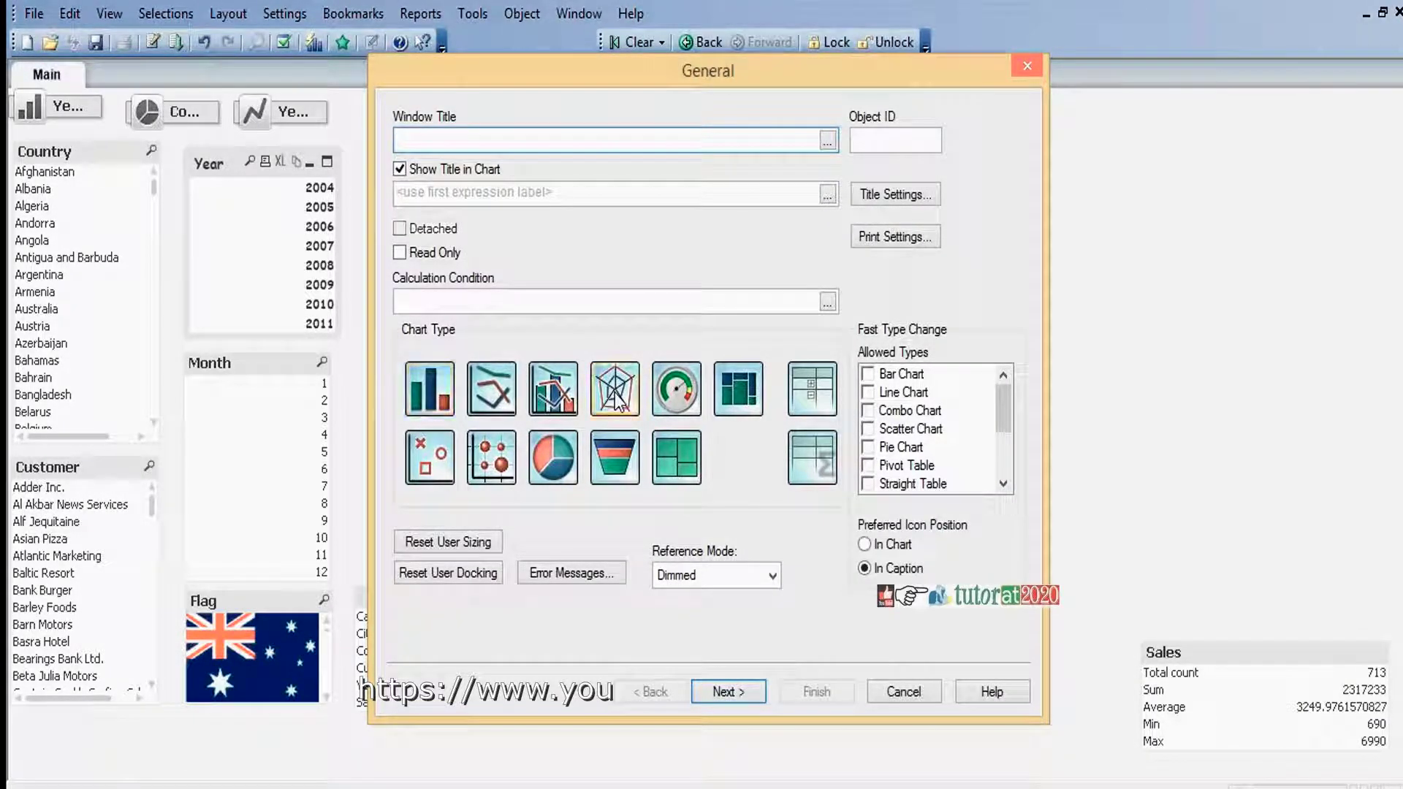
left_click(726, 691)
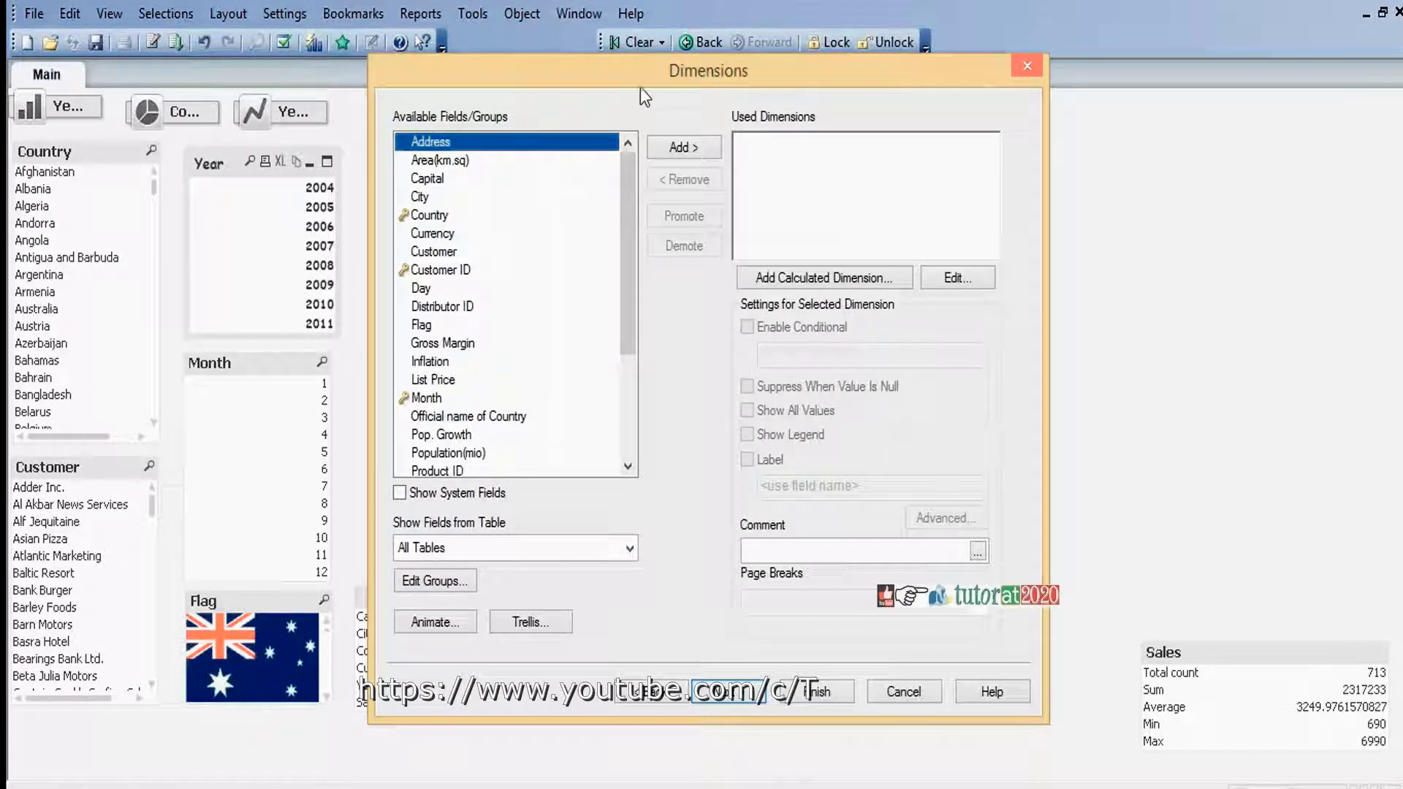
Add the Month field as the radar chart's first dimension
left_click(630, 406)
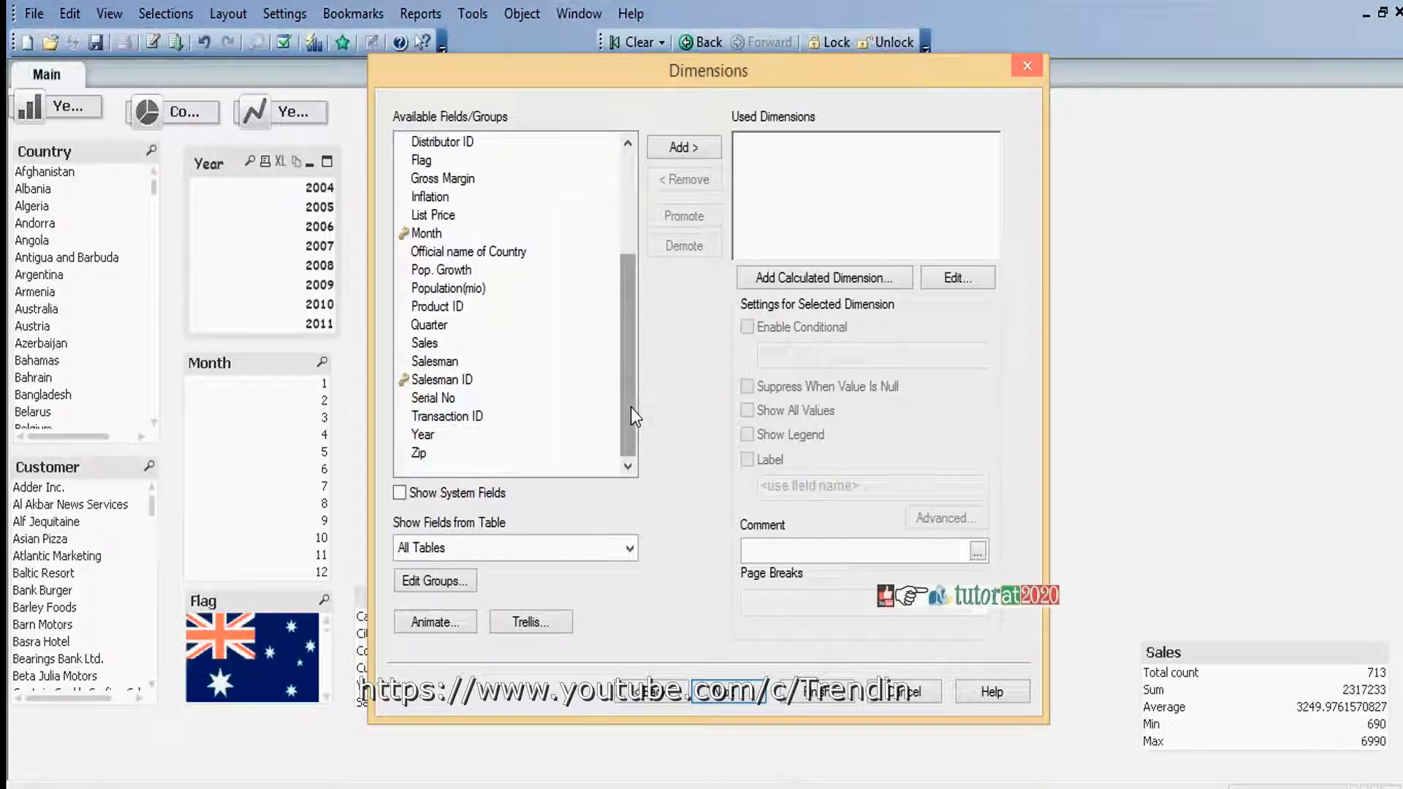
left_click(628, 162)
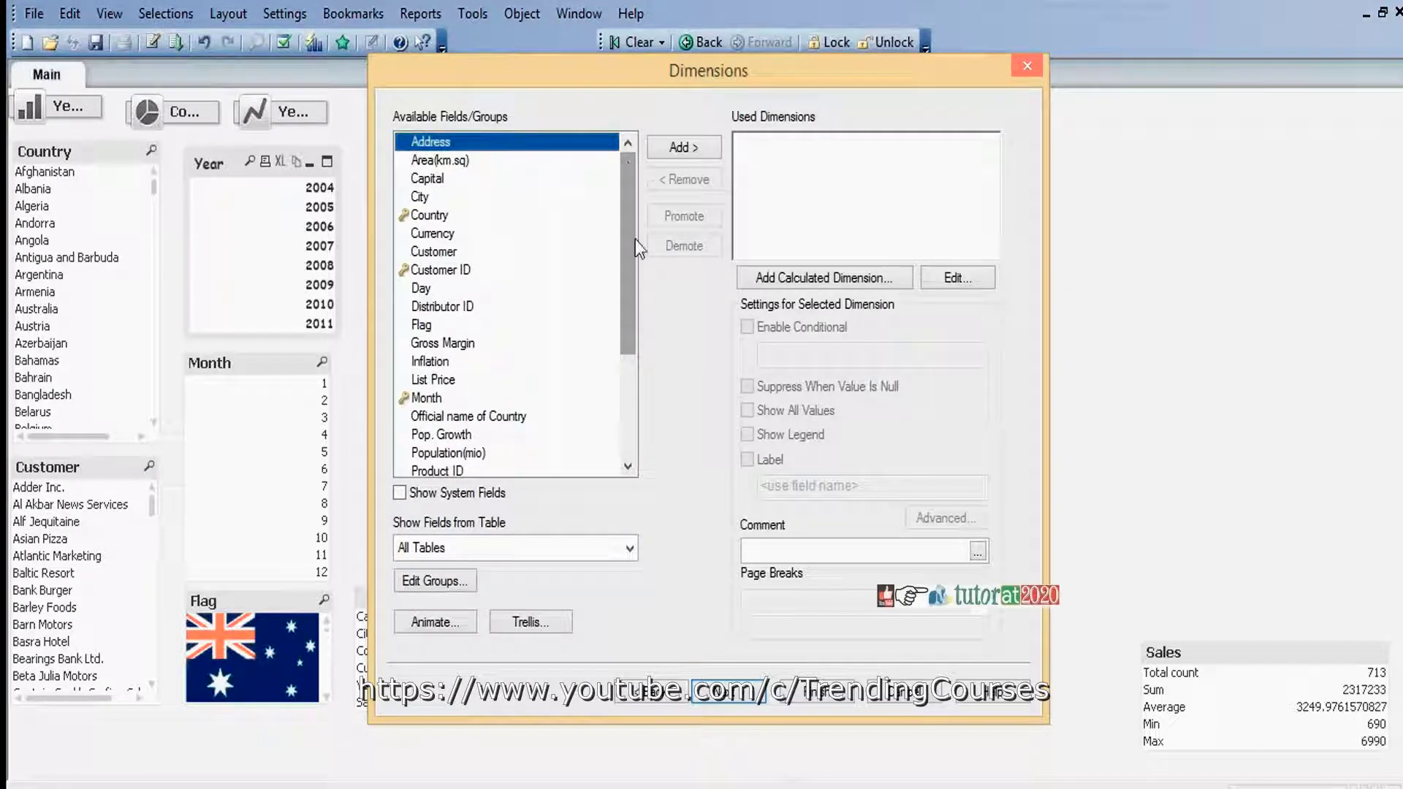
left_click_drag(622, 219, 628, 379)
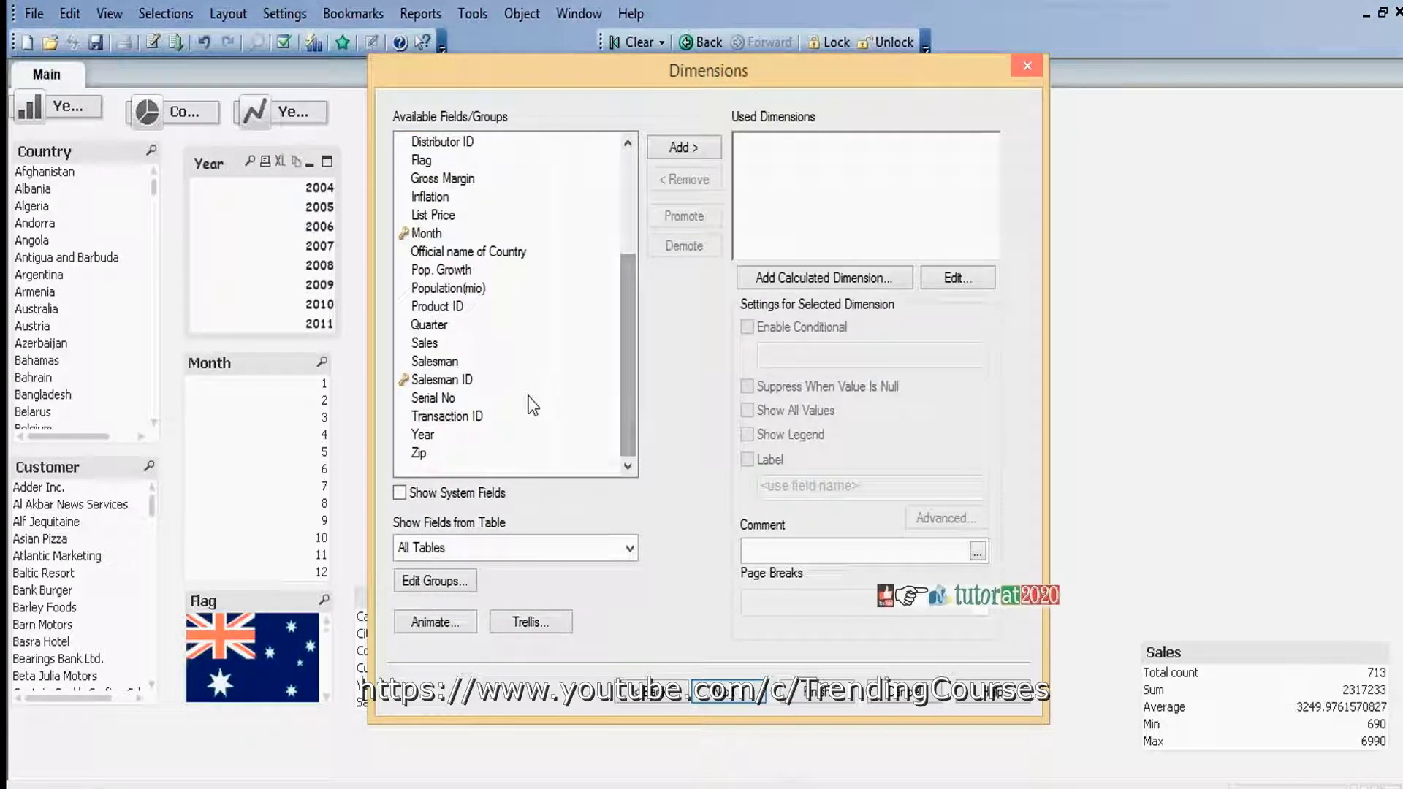
left_click(429, 233)
left_click(682, 147)
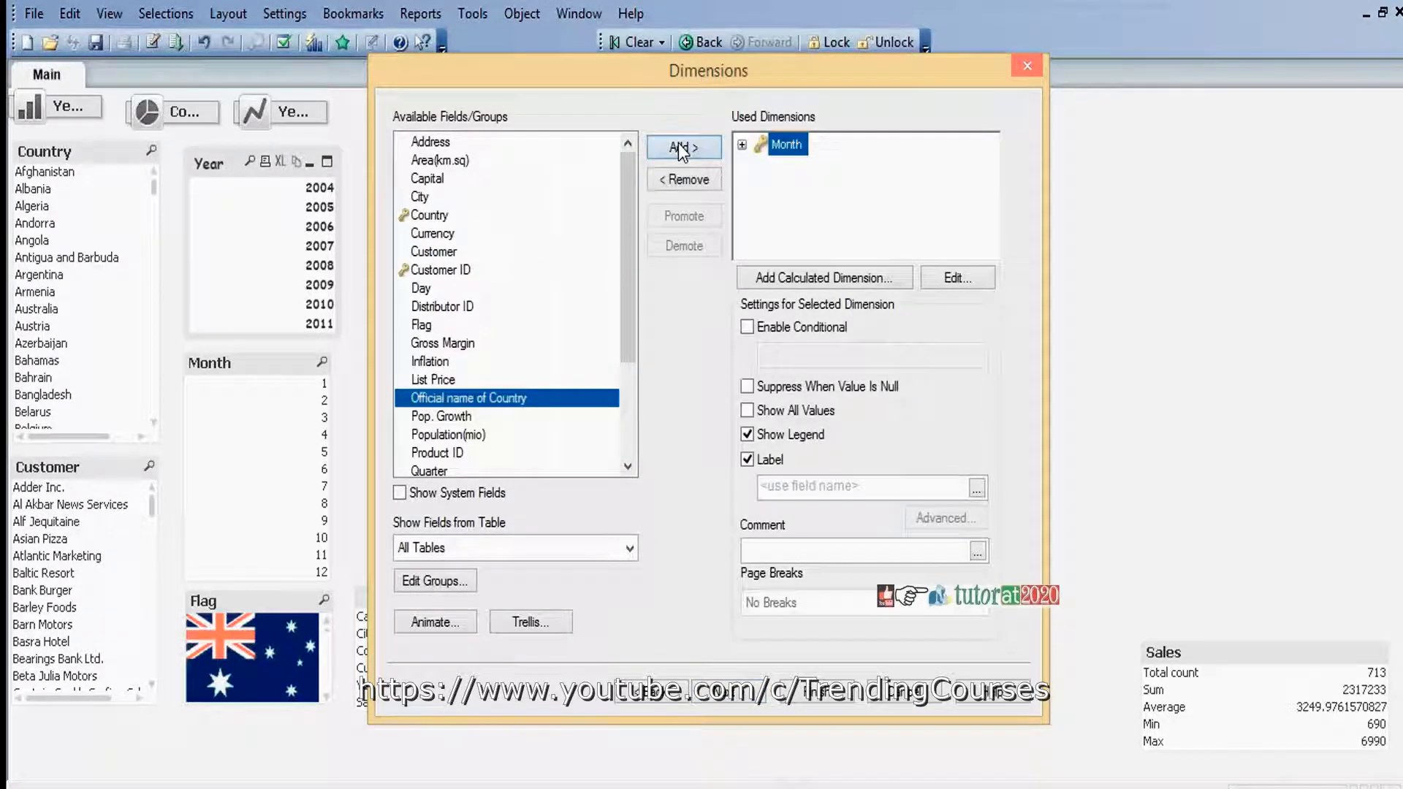
Build the chart expression Sum (Sales) with Sum aggregation on the Sales field
left_click(734, 695)
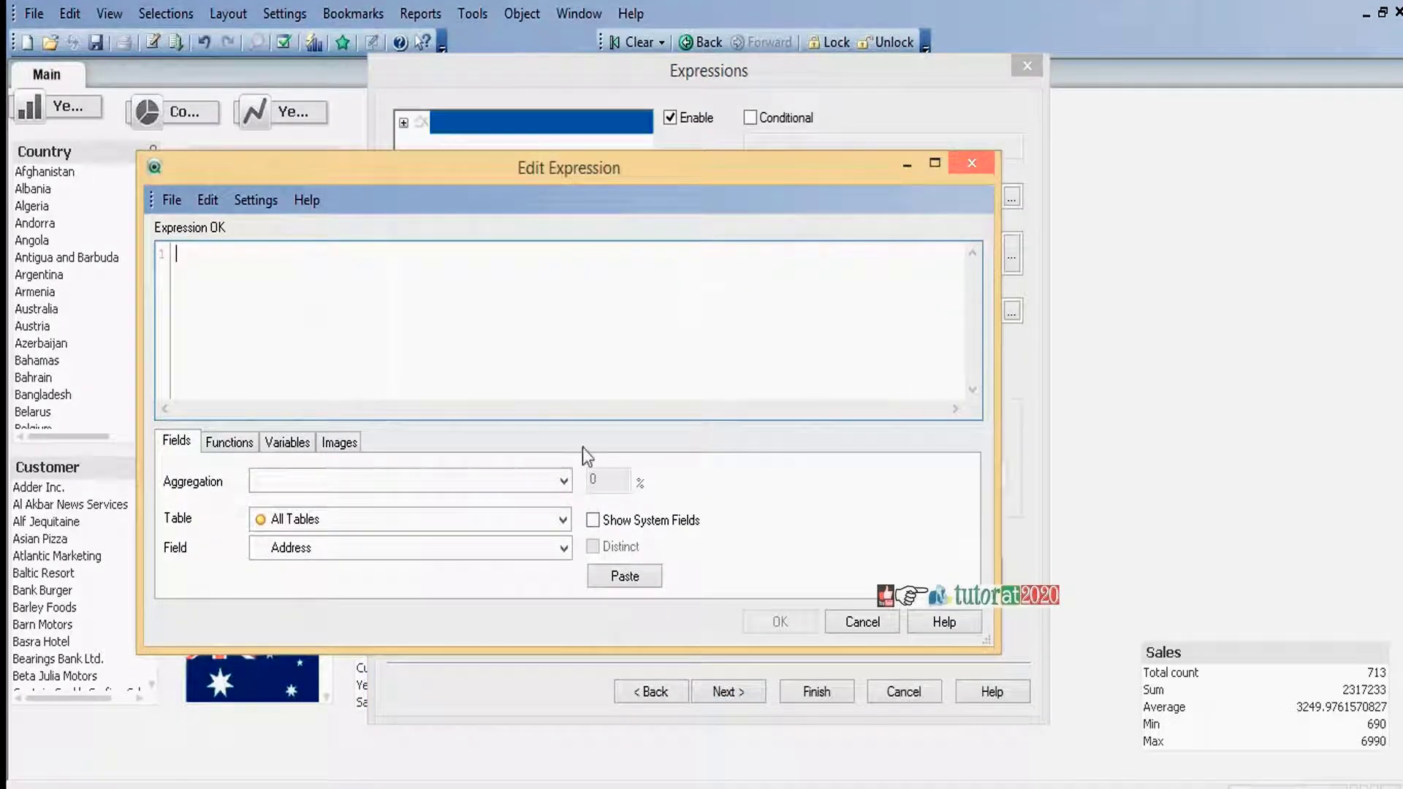
left_click(563, 481)
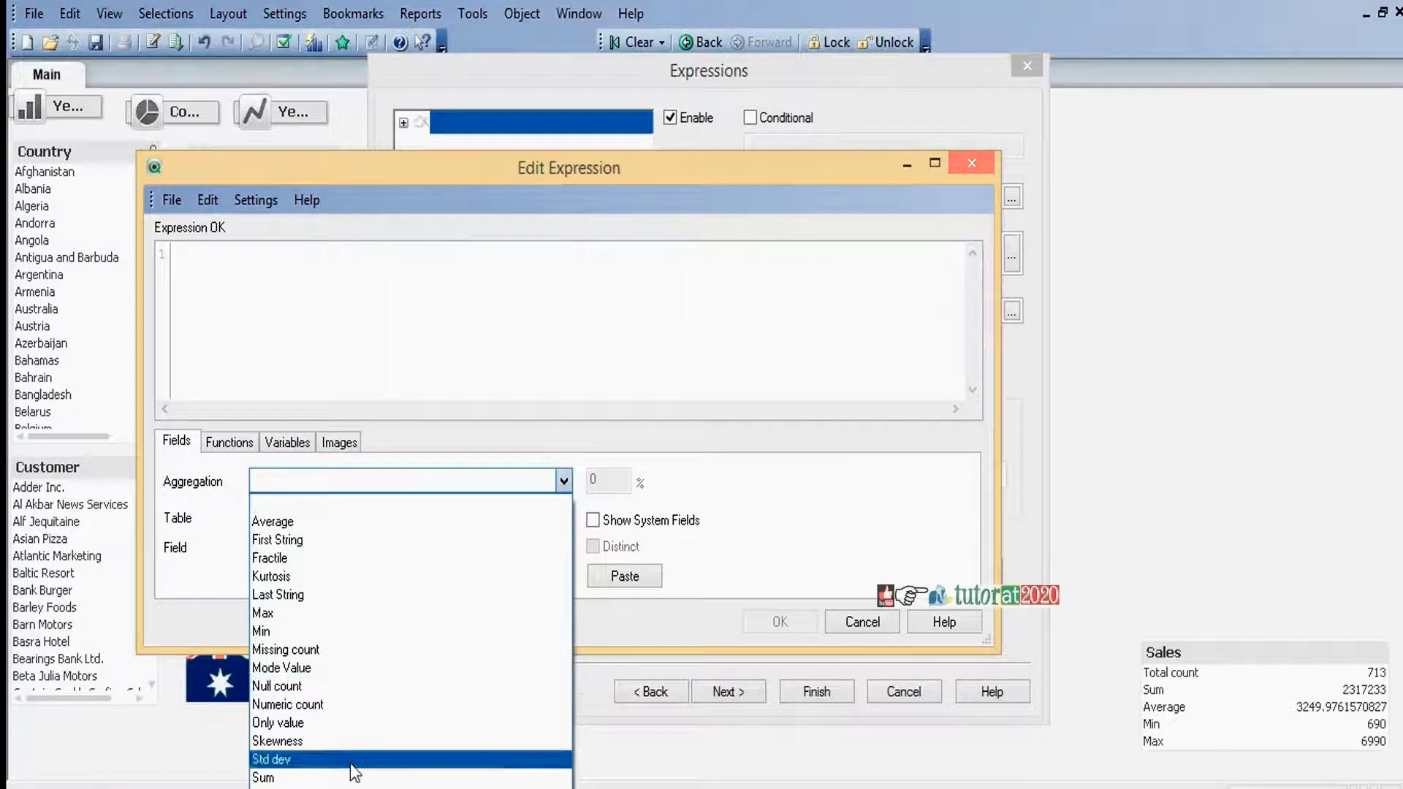
left_click(352, 779)
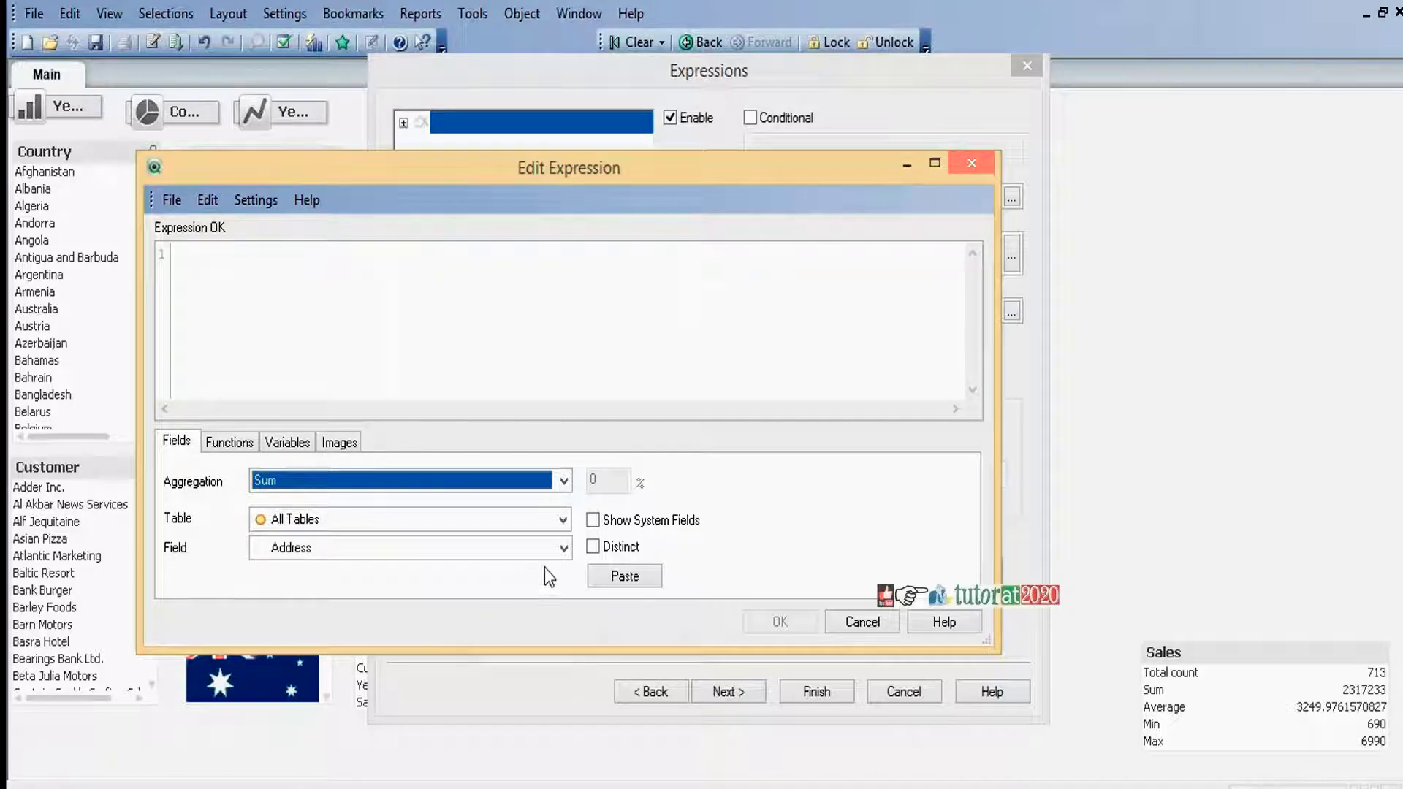
left_click(563, 548)
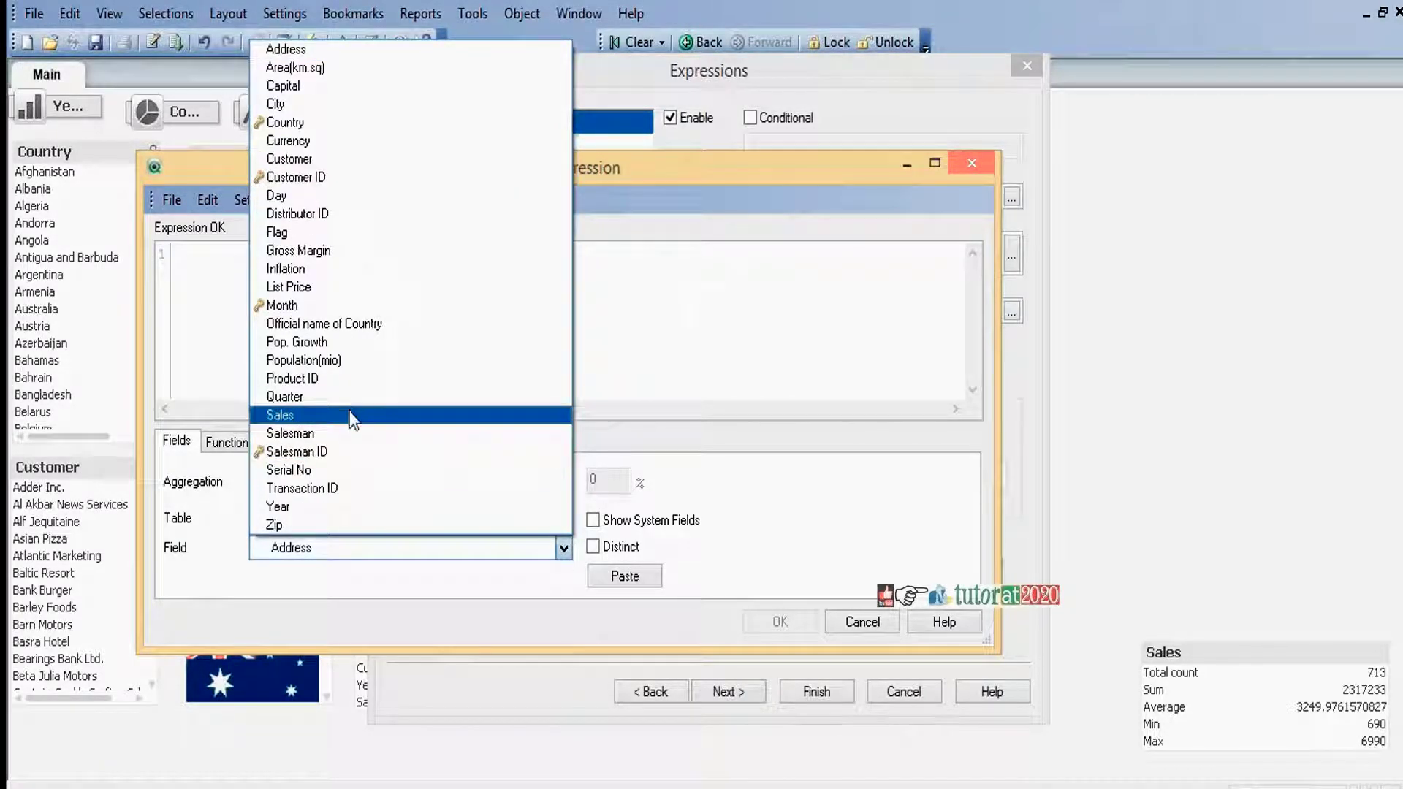
left_click(350, 418)
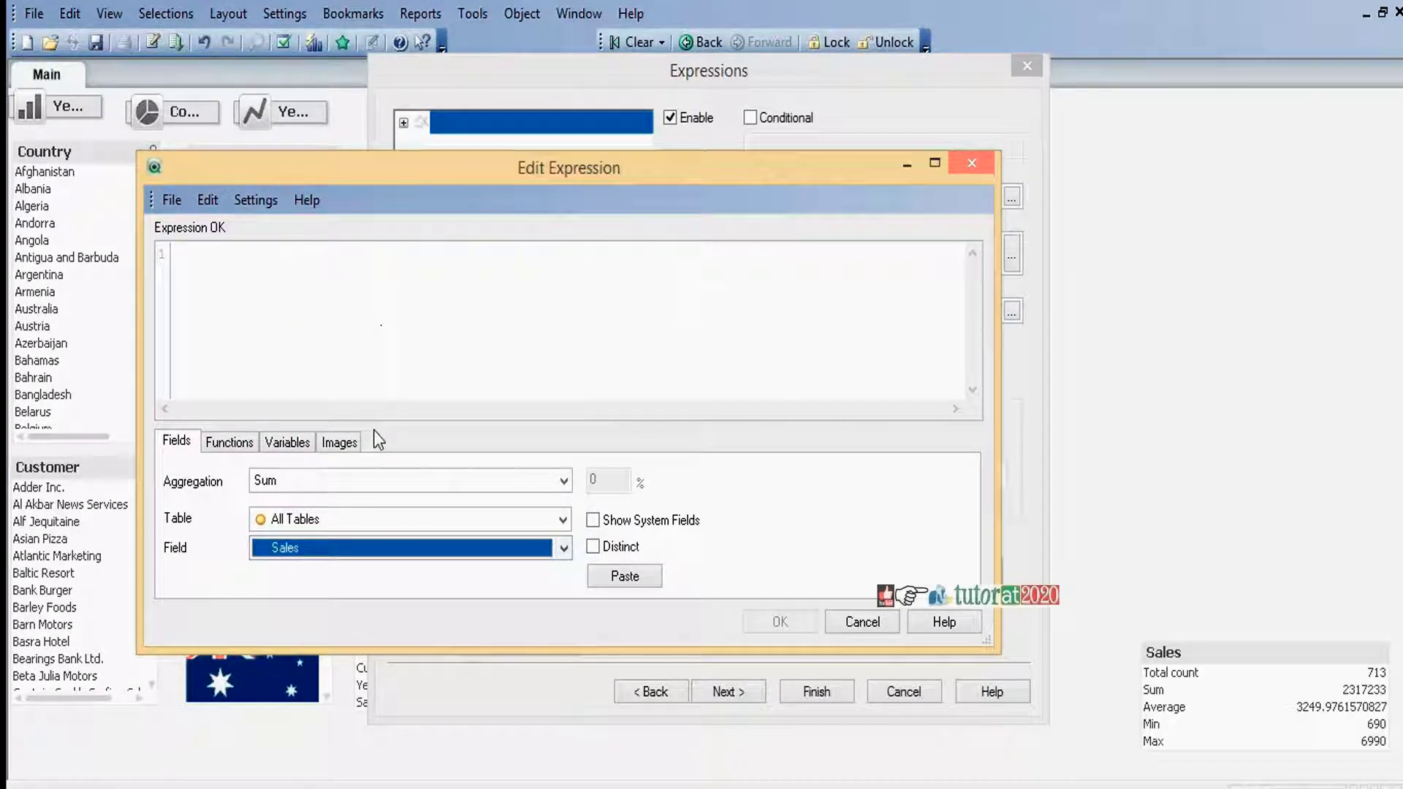
left_click(624, 578)
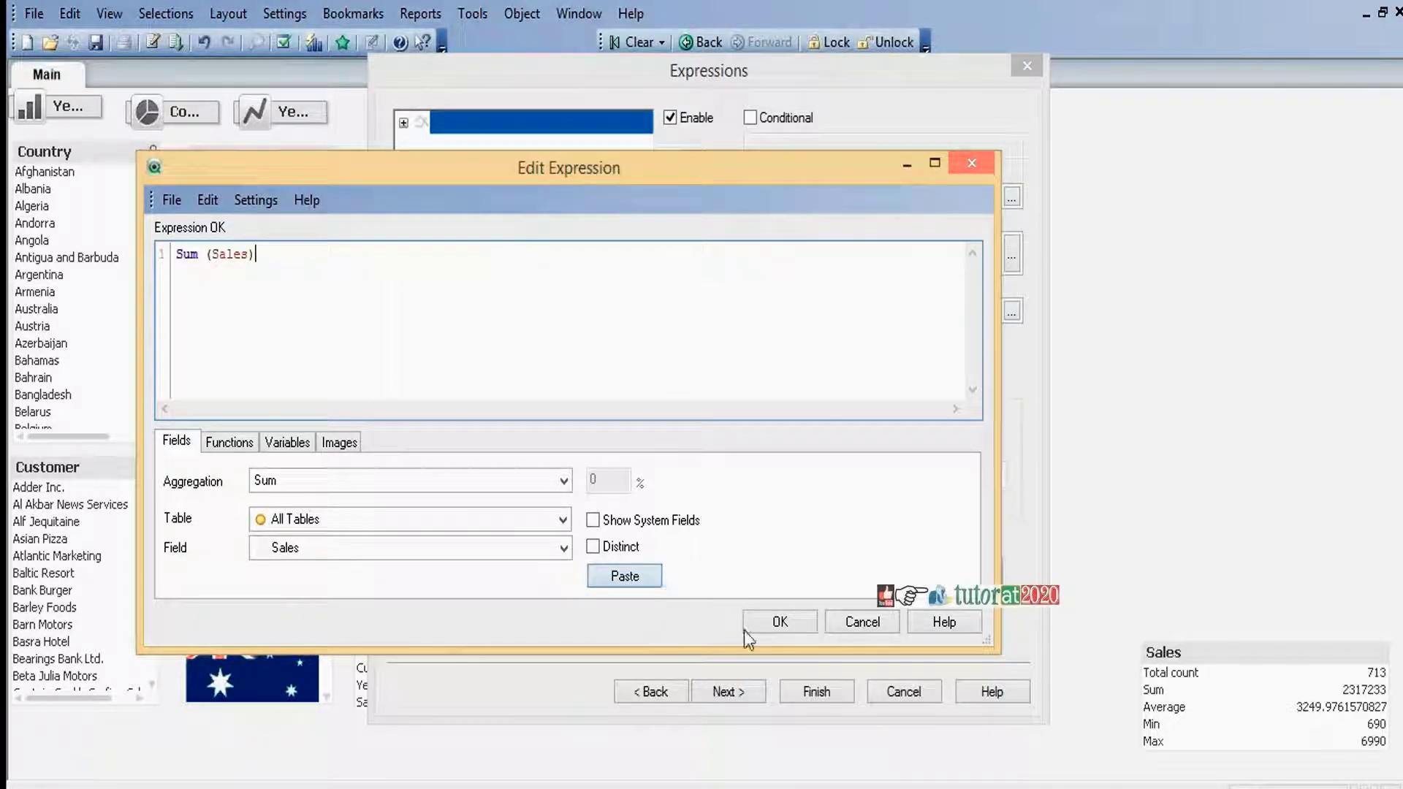
left_click(779, 622)
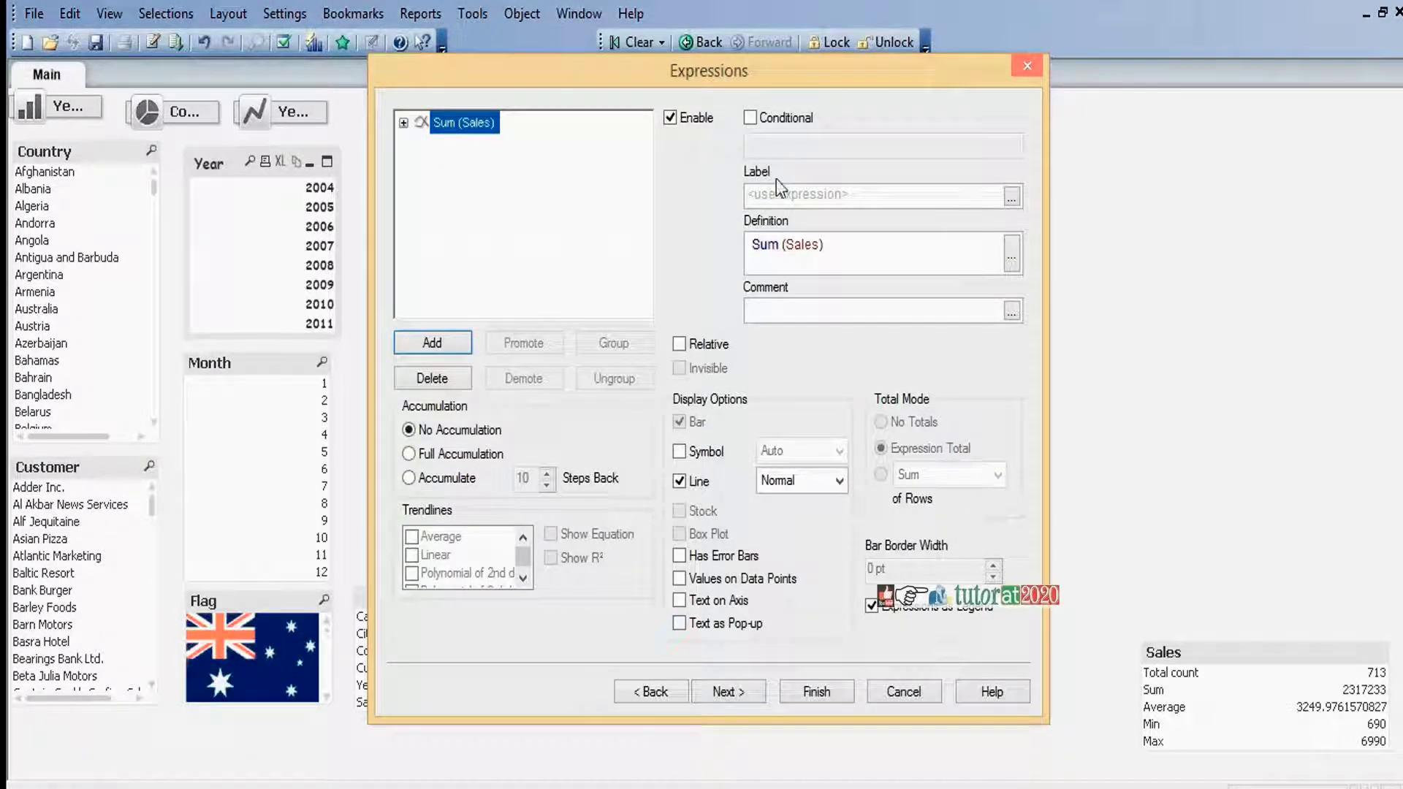
Label the expression 'Sales', enable Values on Data Points, and finish the chart
left_click(788, 197)
type("Sa")
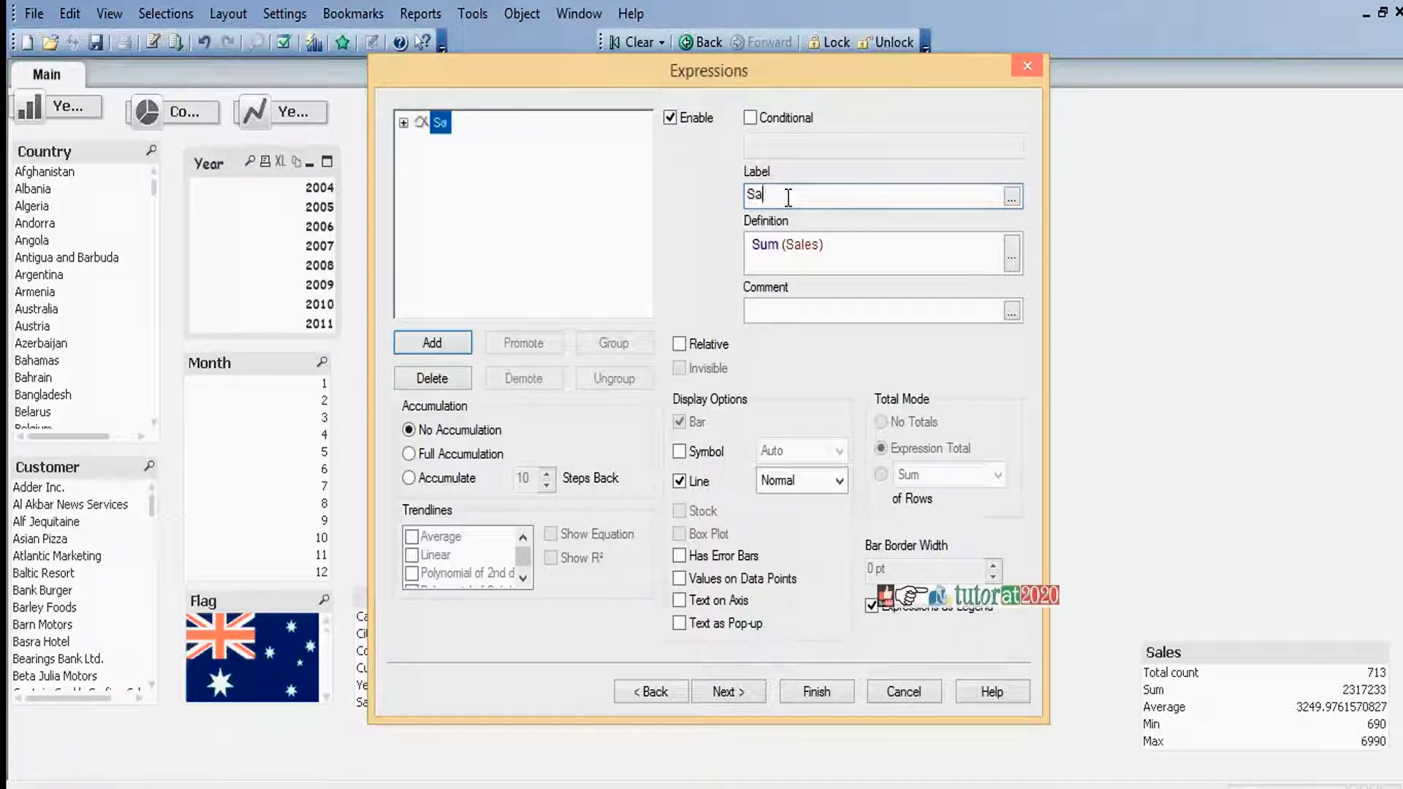
type("les")
left_click(678, 578)
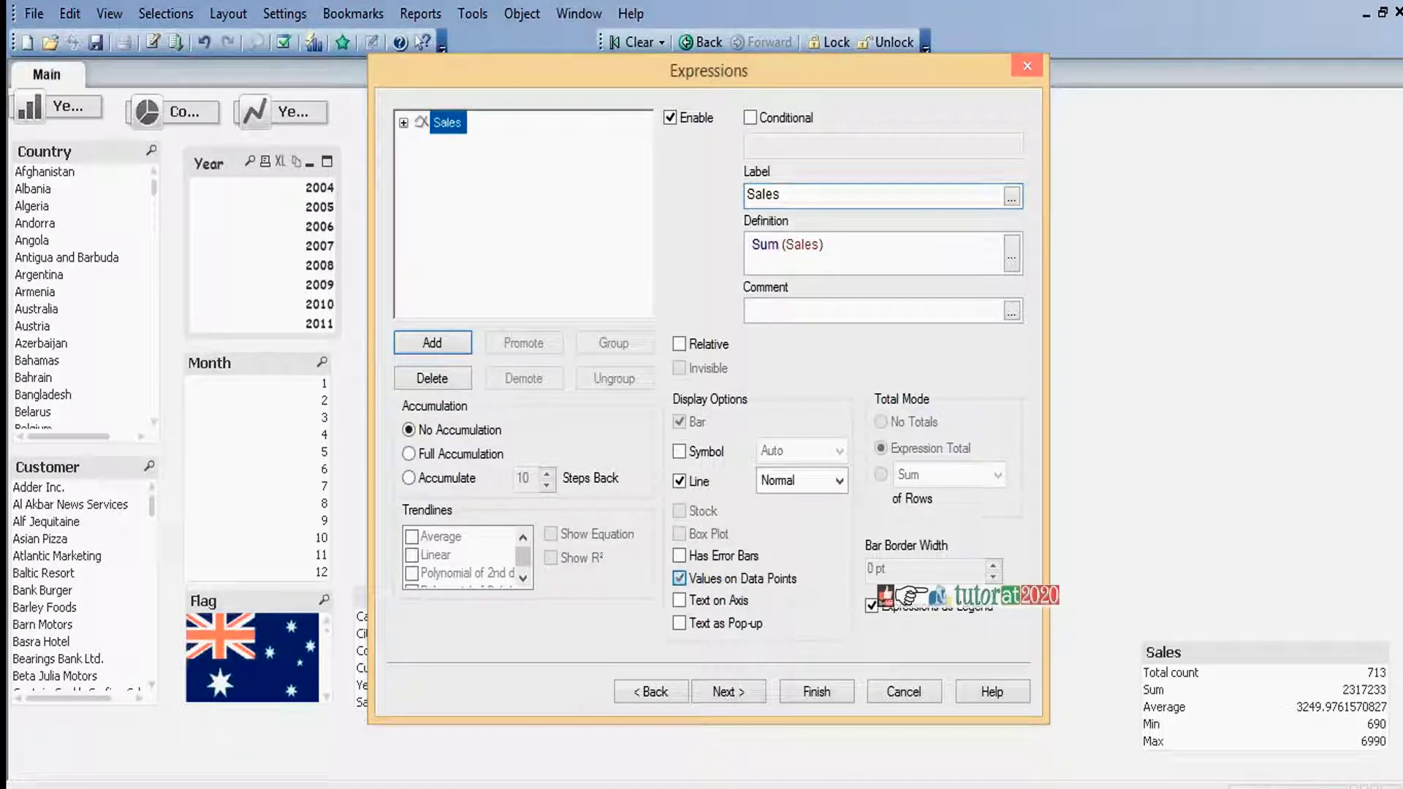
left_click(813, 695)
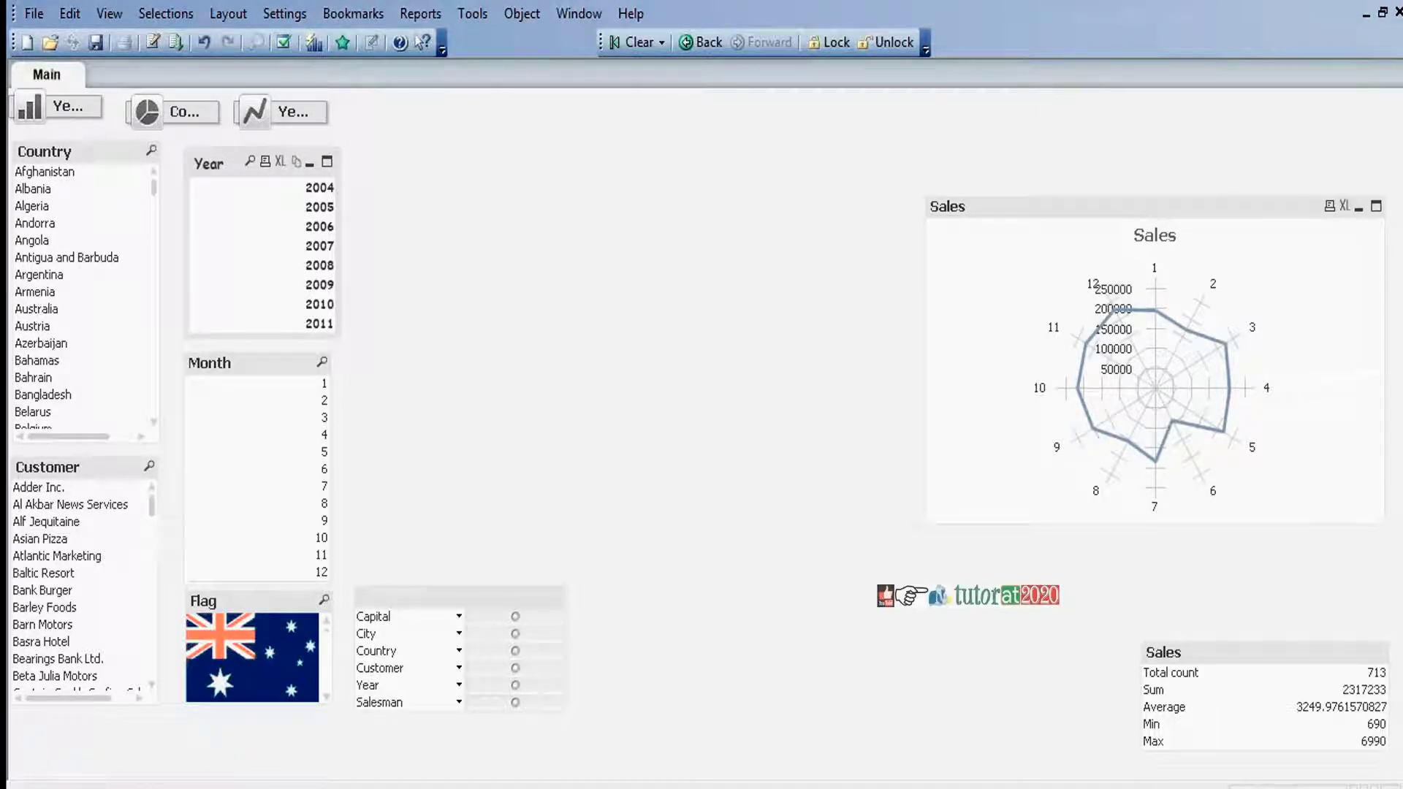
left_click(1152, 196)
right_click(1156, 211)
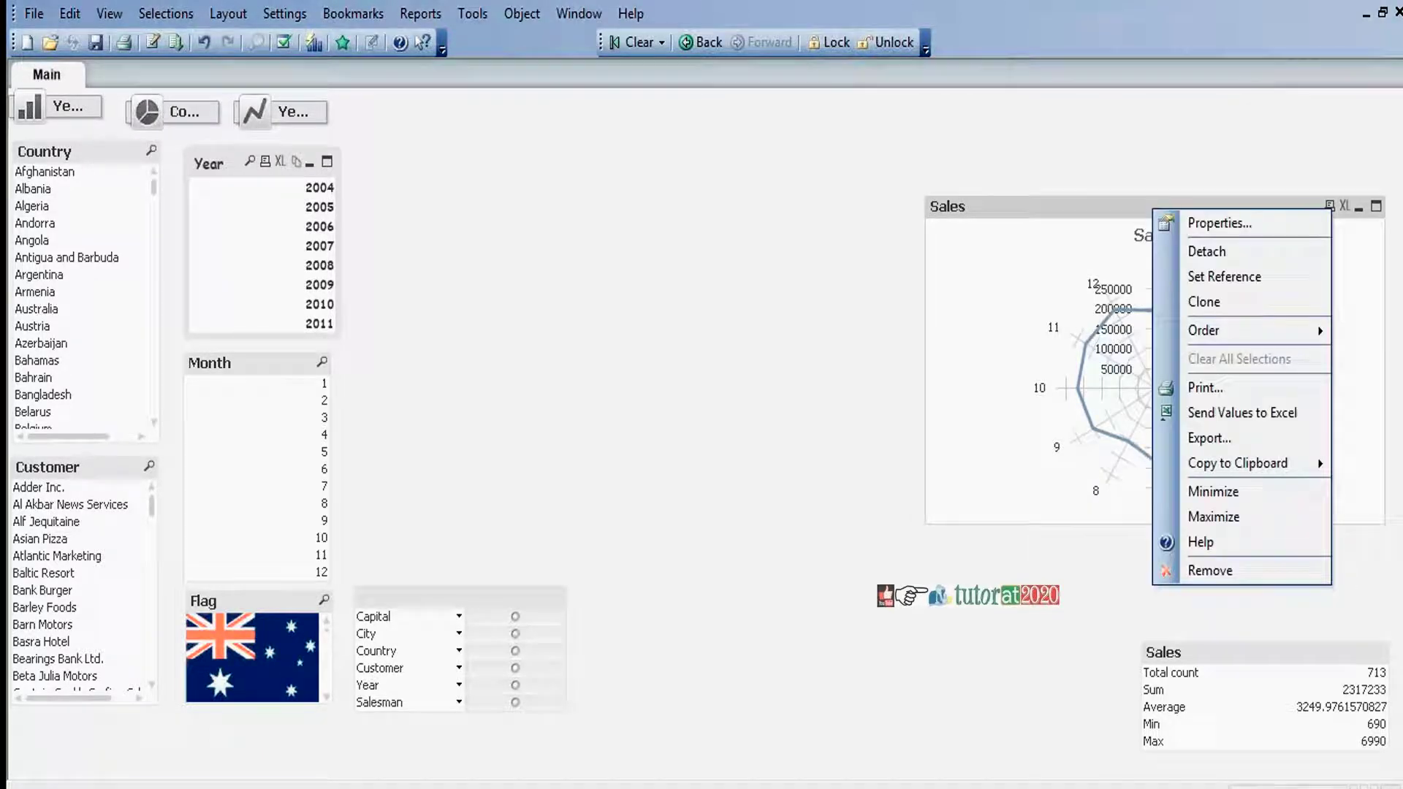
left_click(1184, 222)
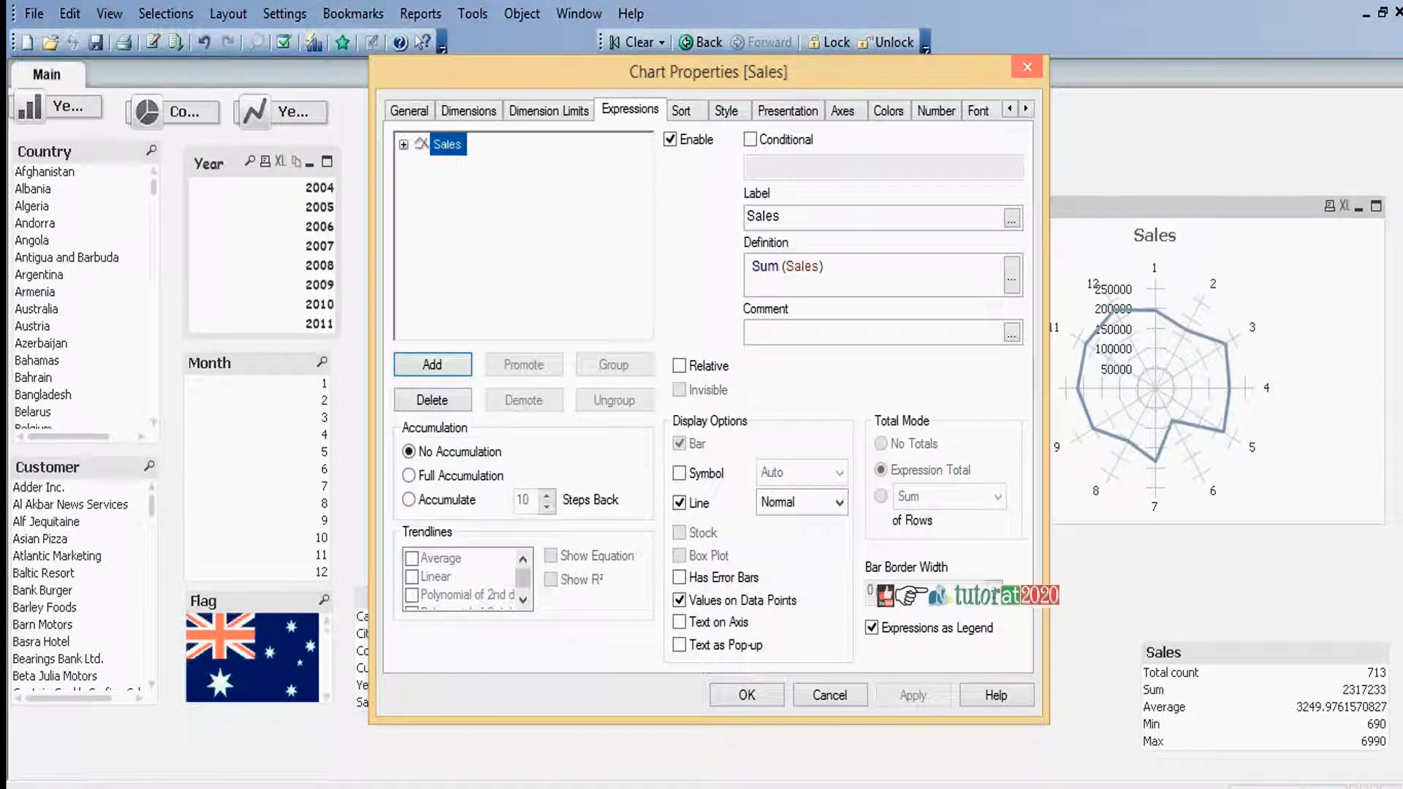
left_click(891, 113)
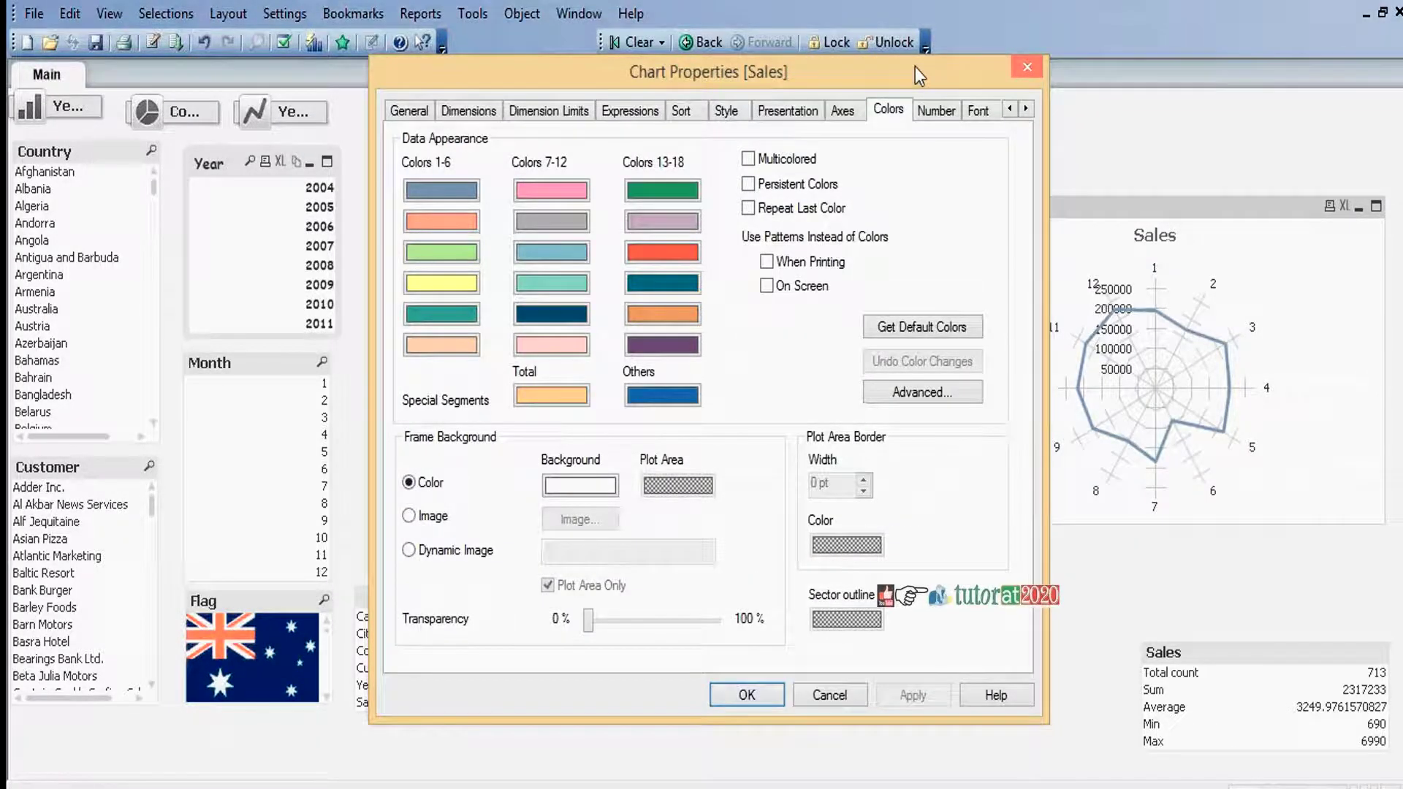
left_click_drag(915, 68, 691, 99)
left_click(525, 192)
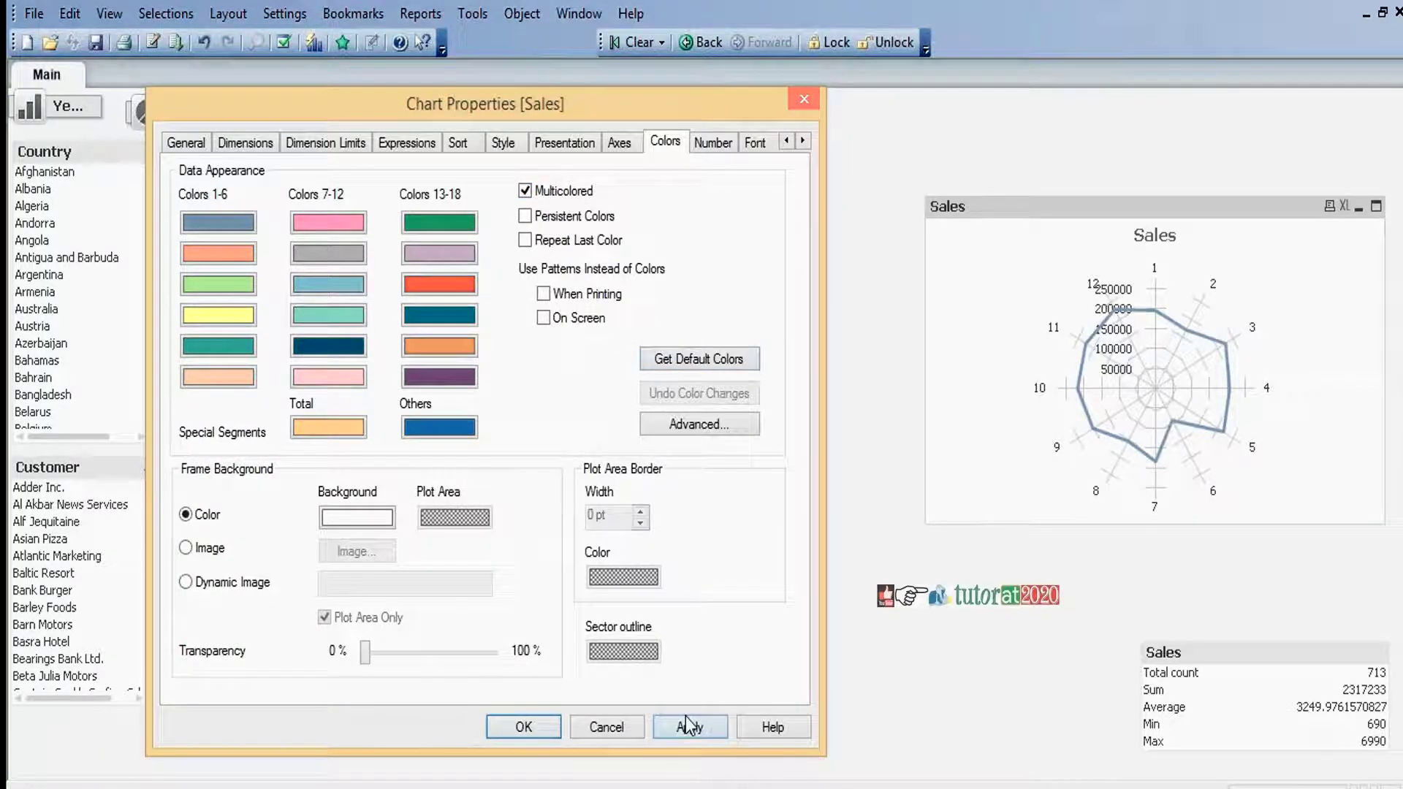
left_click(687, 726)
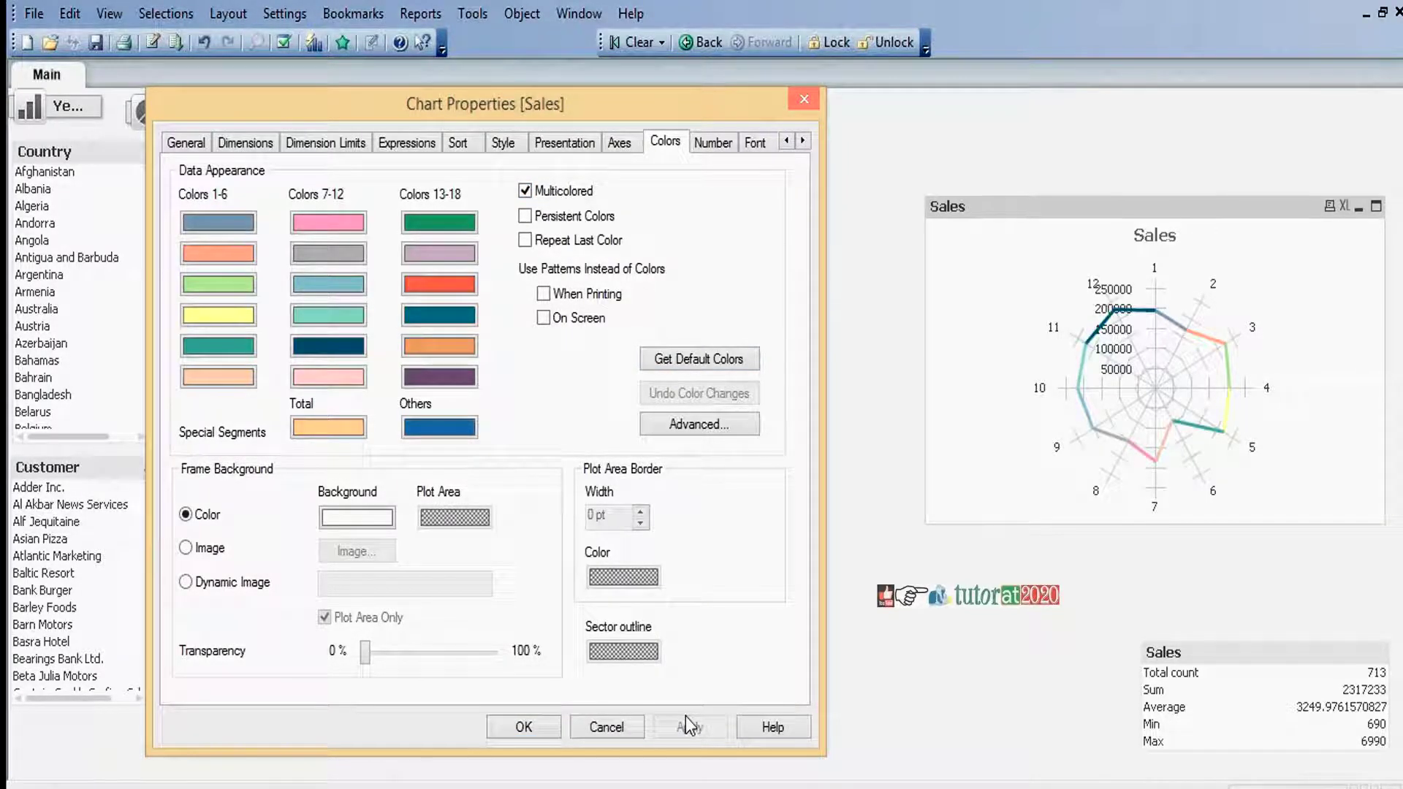
left_click(525, 727)
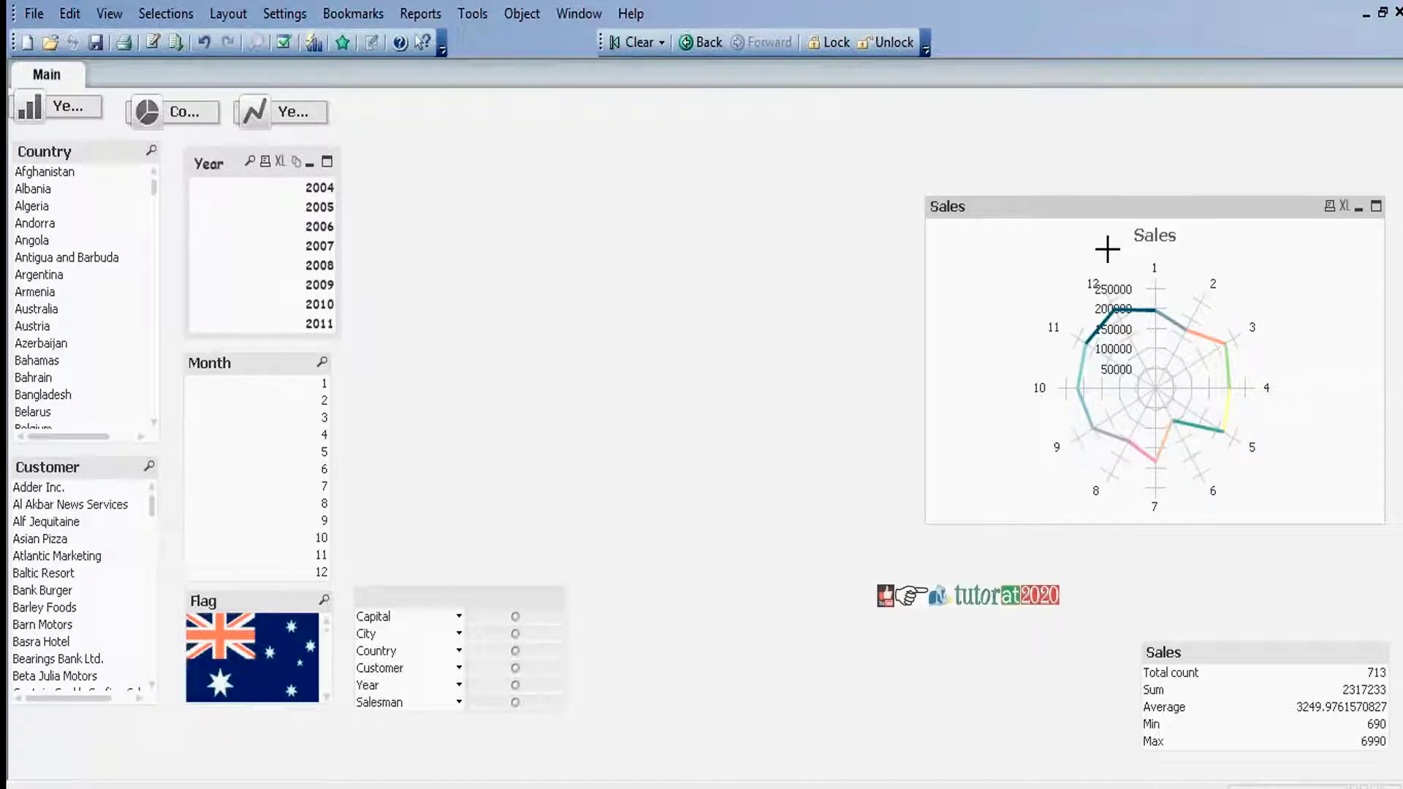
Select 2011 in the Year list box and read the radar chart's monthly sales values
left_click(321, 324)
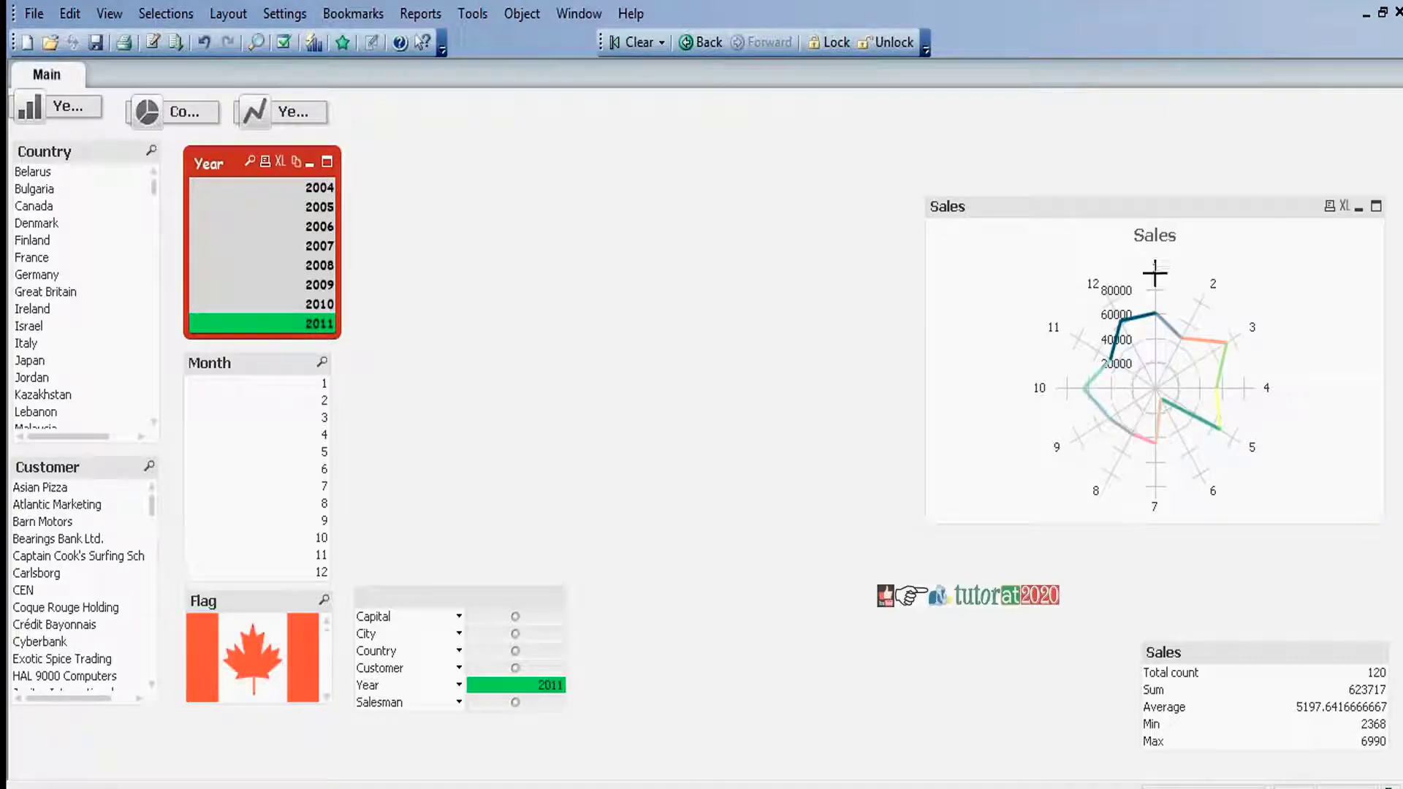
mouse_move(1156, 315)
mouse_move(1183, 338)
mouse_move(1226, 340)
mouse_move(1217, 387)
mouse_move(1220, 426)
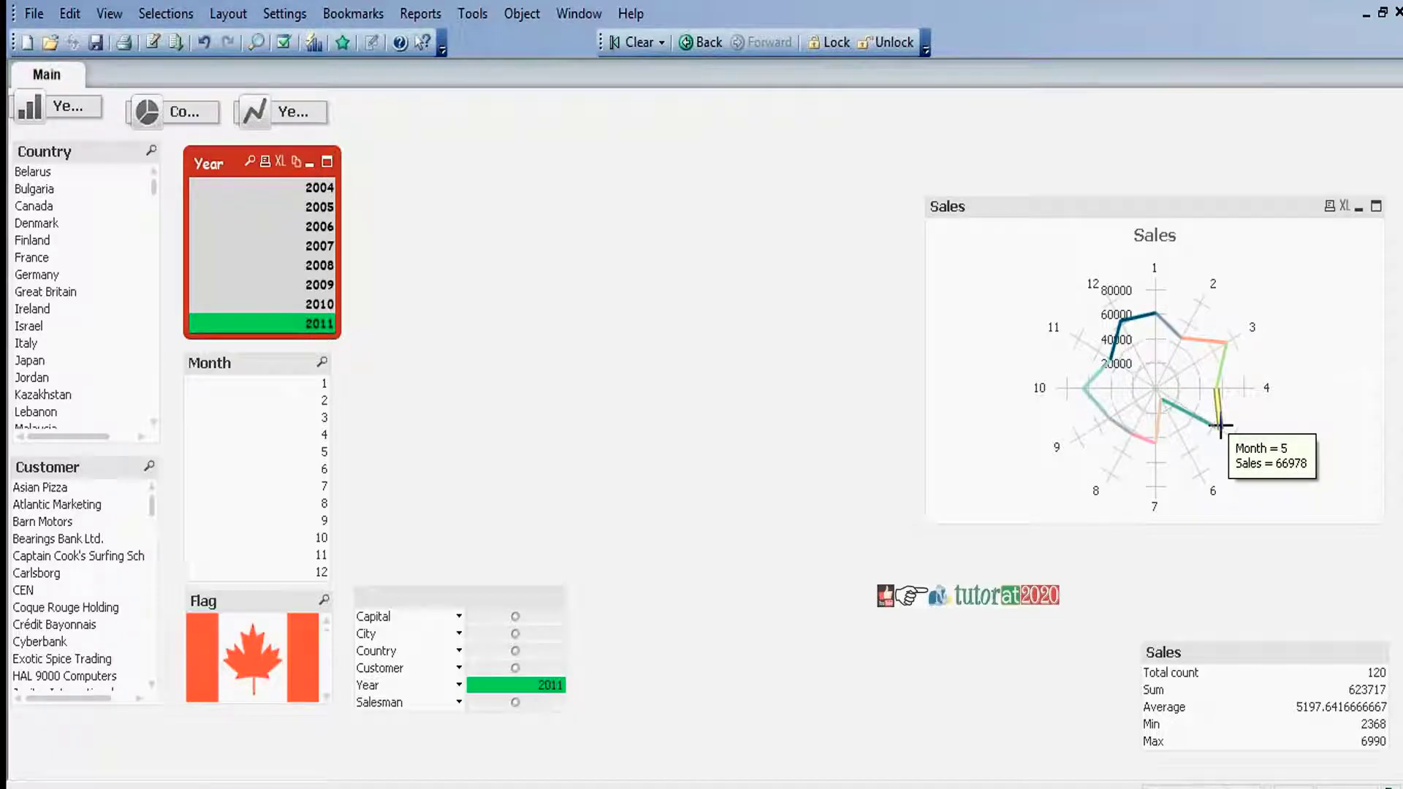
mouse_move(1162, 400)
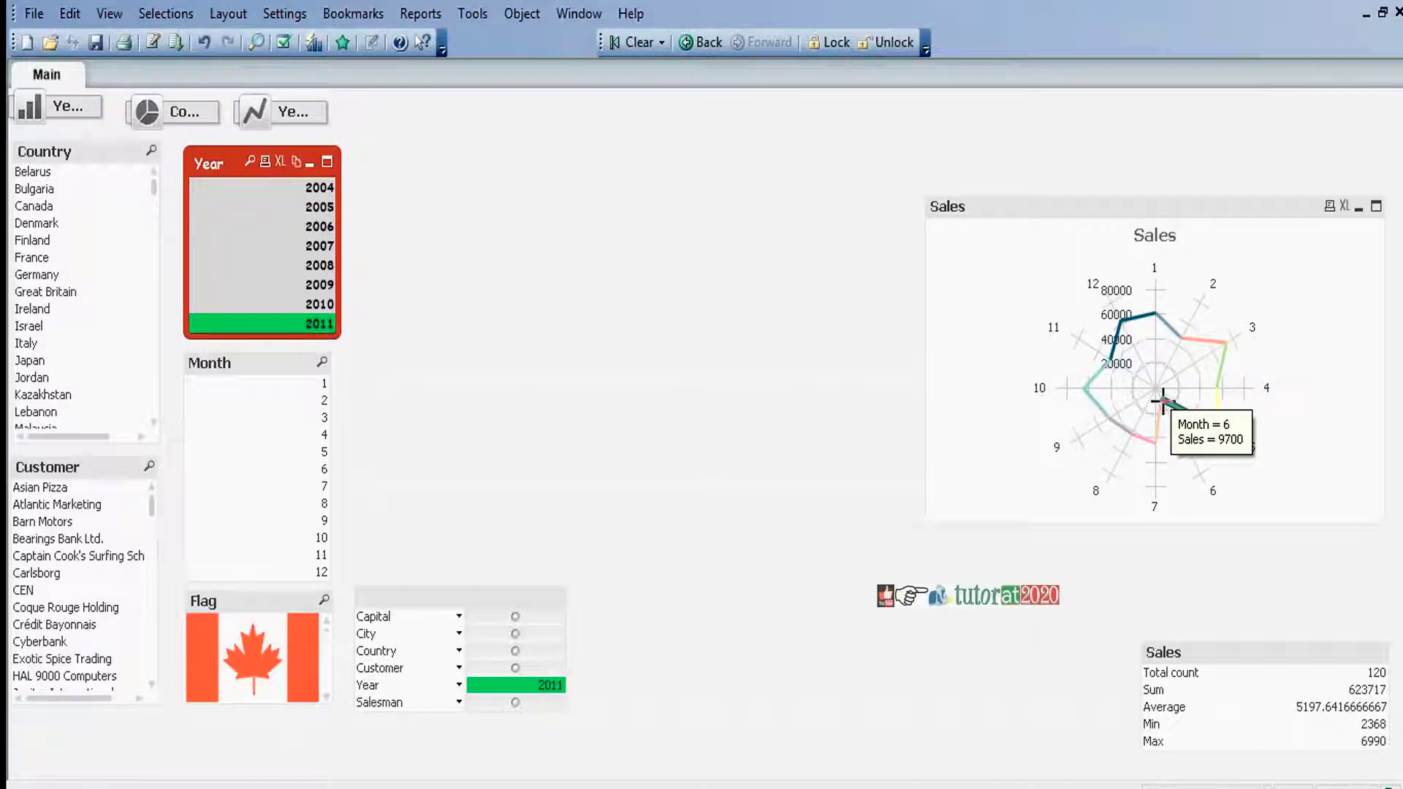
mouse_move(1156, 441)
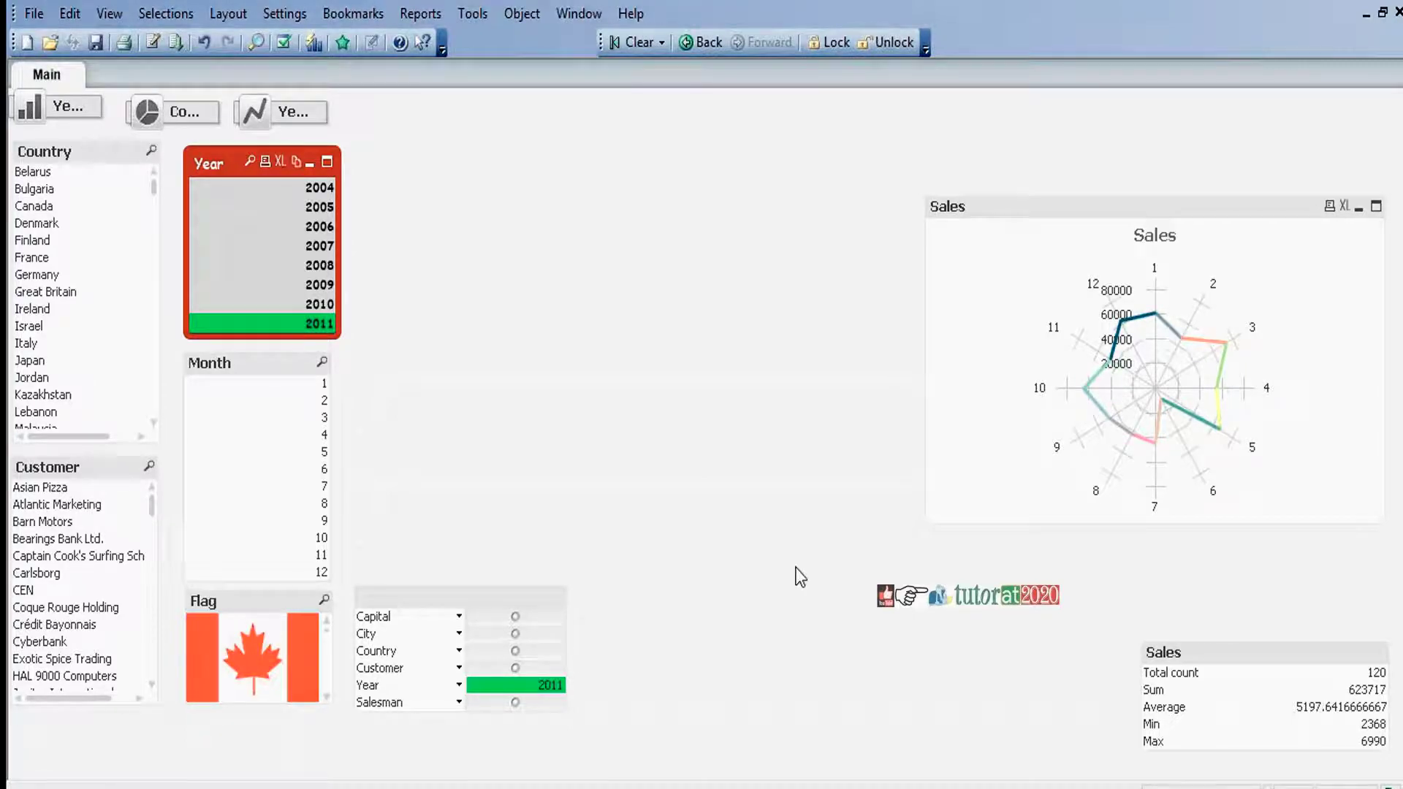
Open the Sales chart's Properties and go to its Style page
right_click(1195, 214)
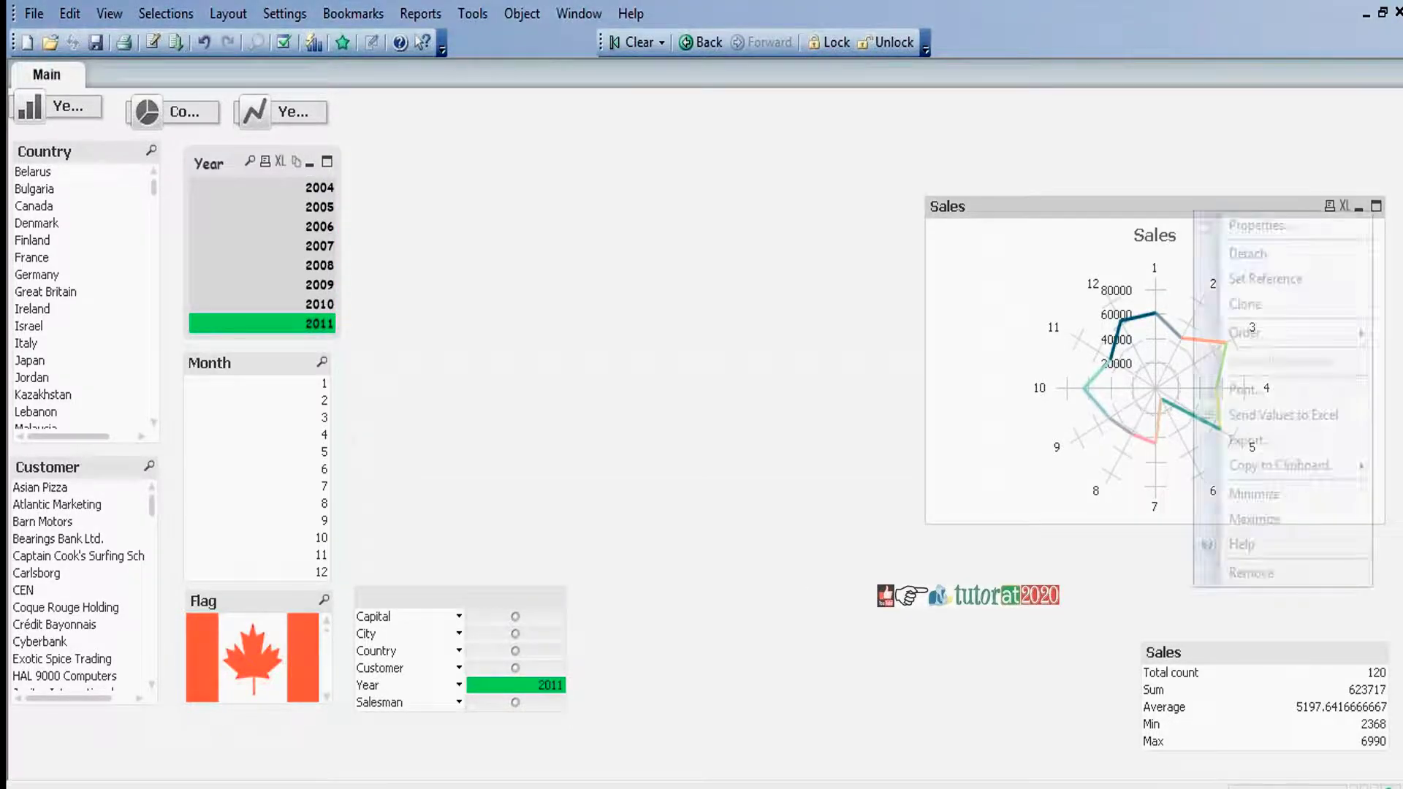
left_click(1241, 235)
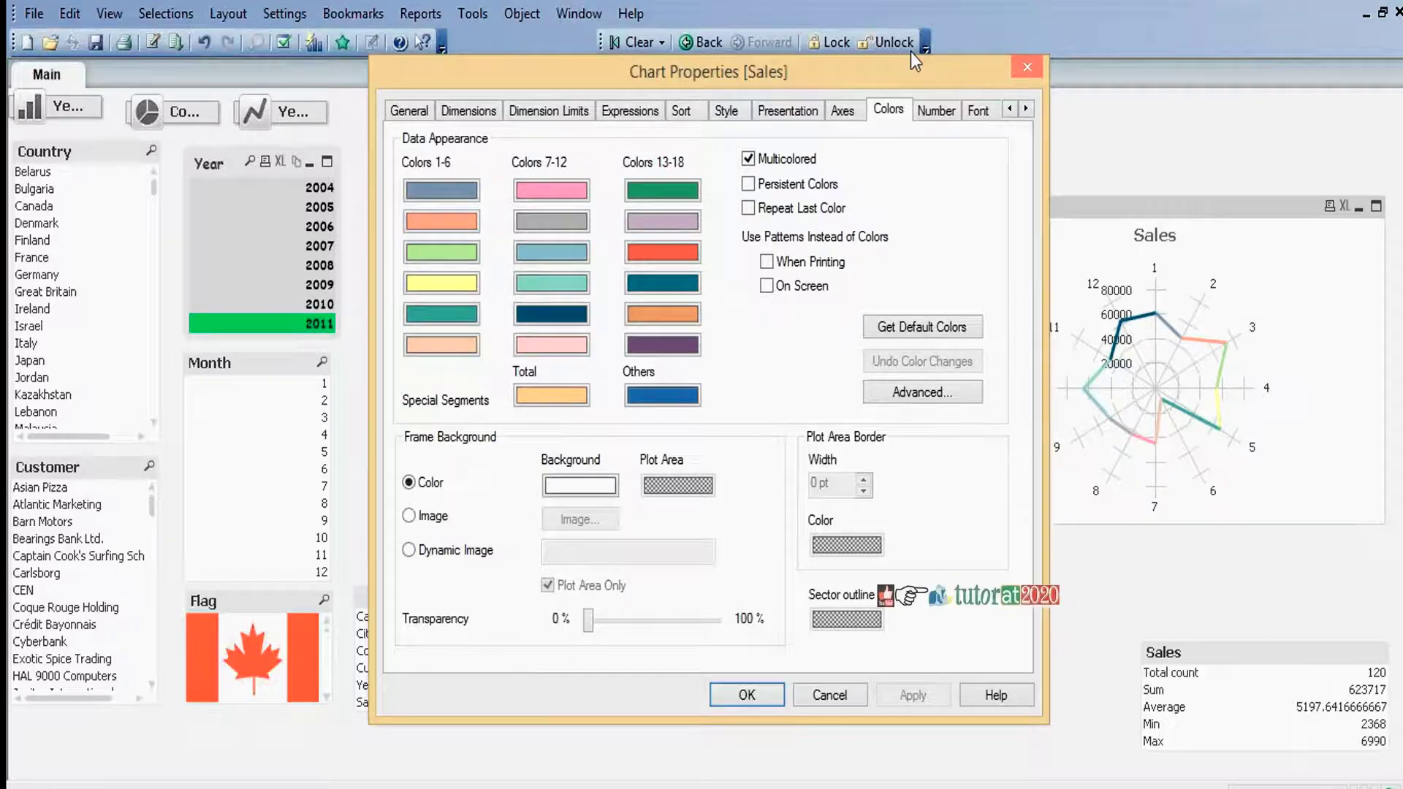
left_click_drag(909, 69, 677, 115)
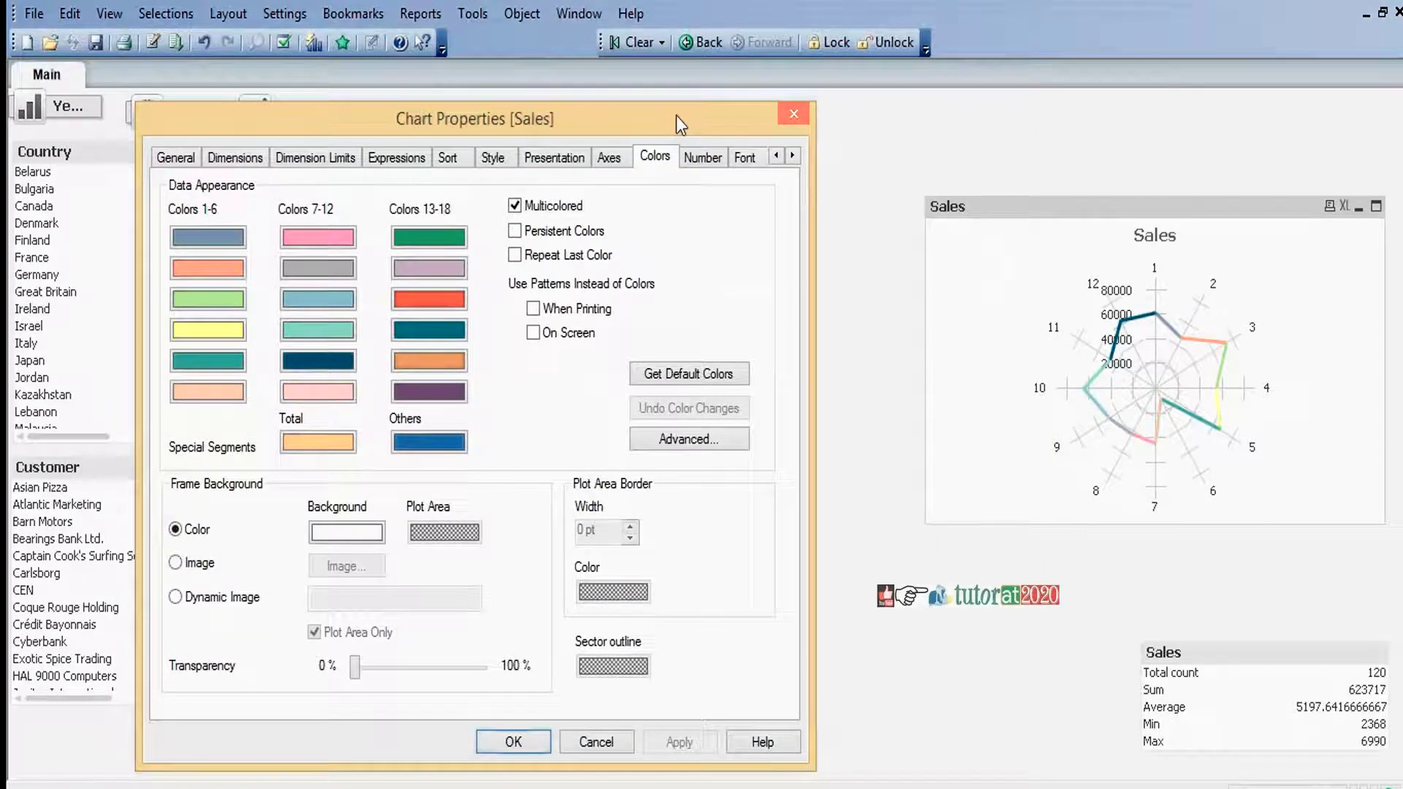
left_click(494, 158)
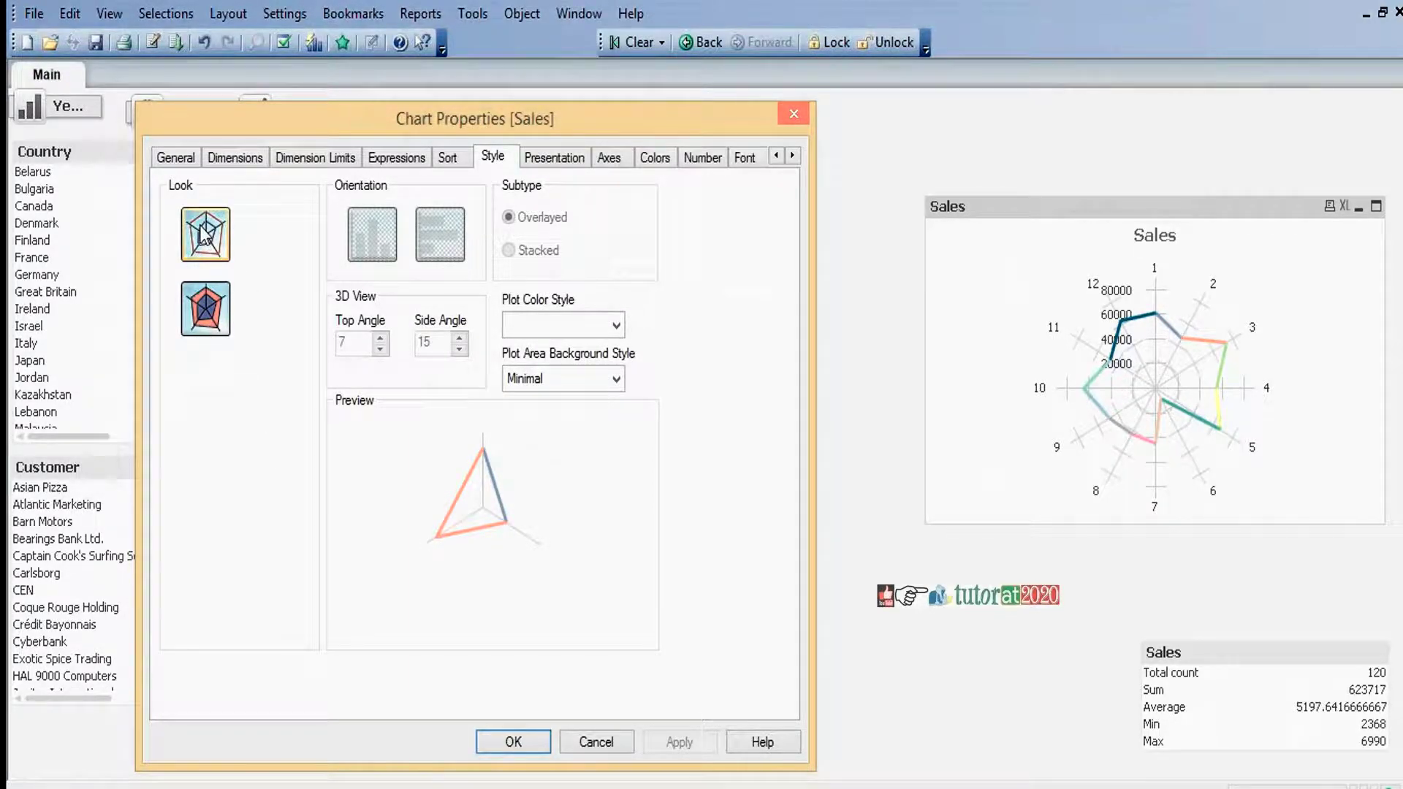
Apply the filled radar look, then revert to and apply the line look
left_click(204, 308)
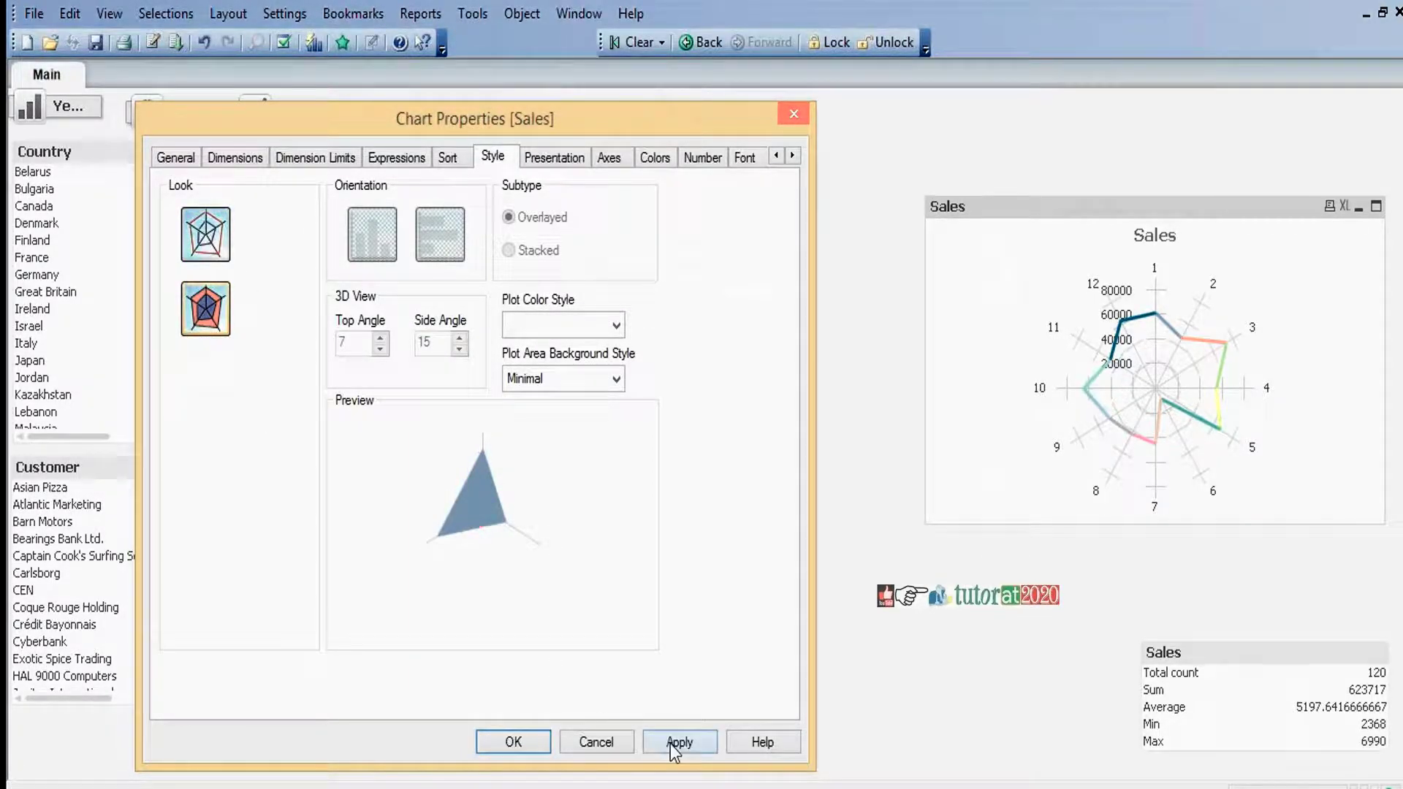
left_click(675, 742)
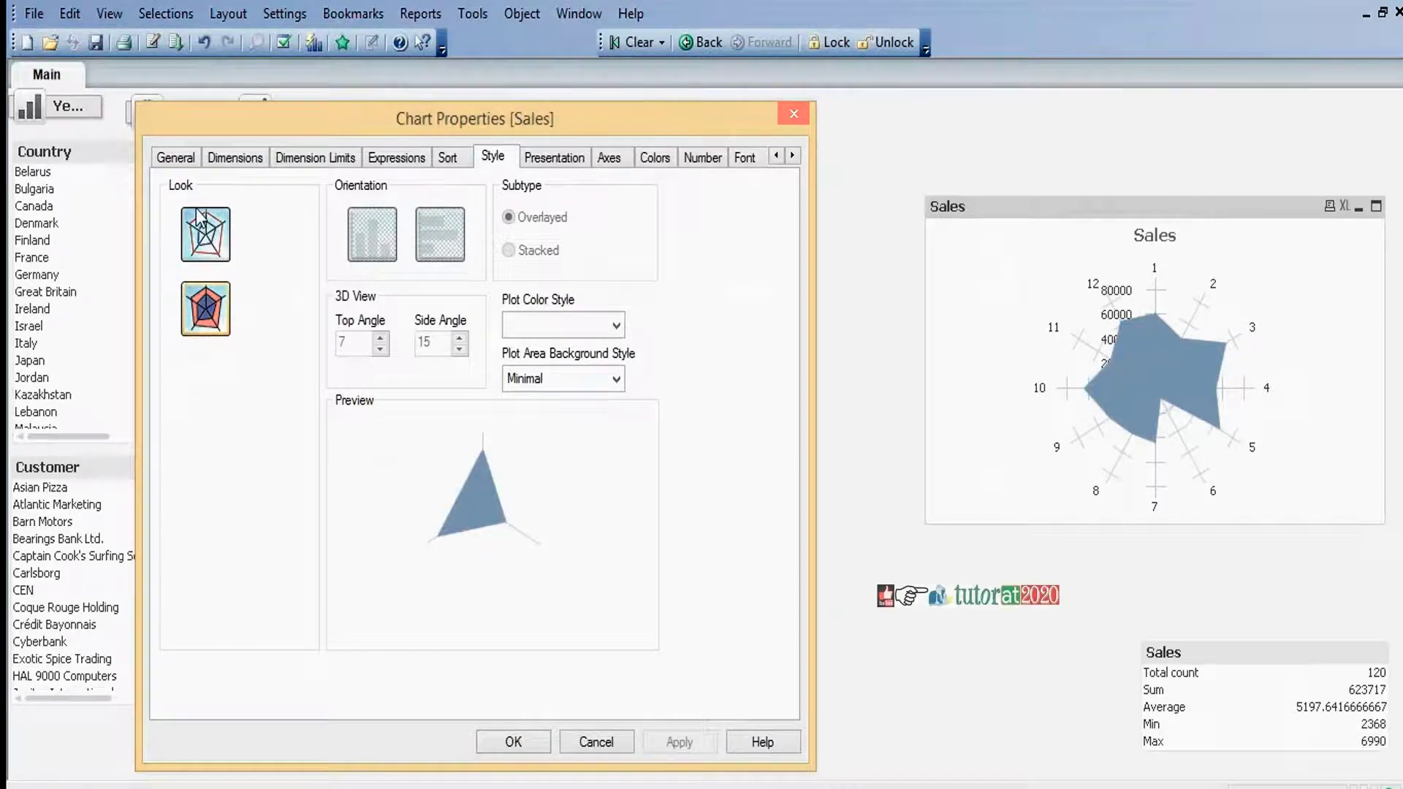
left_click(206, 232)
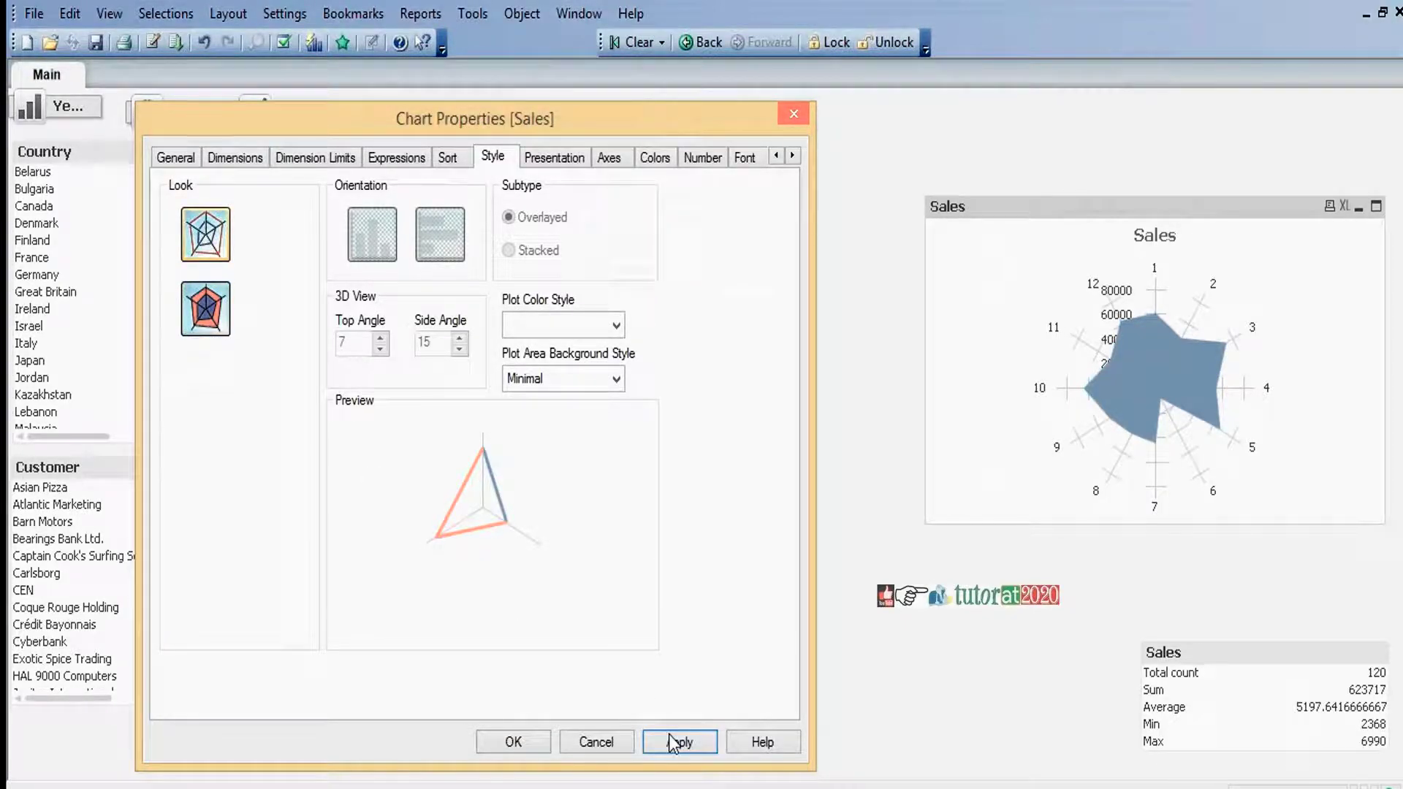
left_click(677, 741)
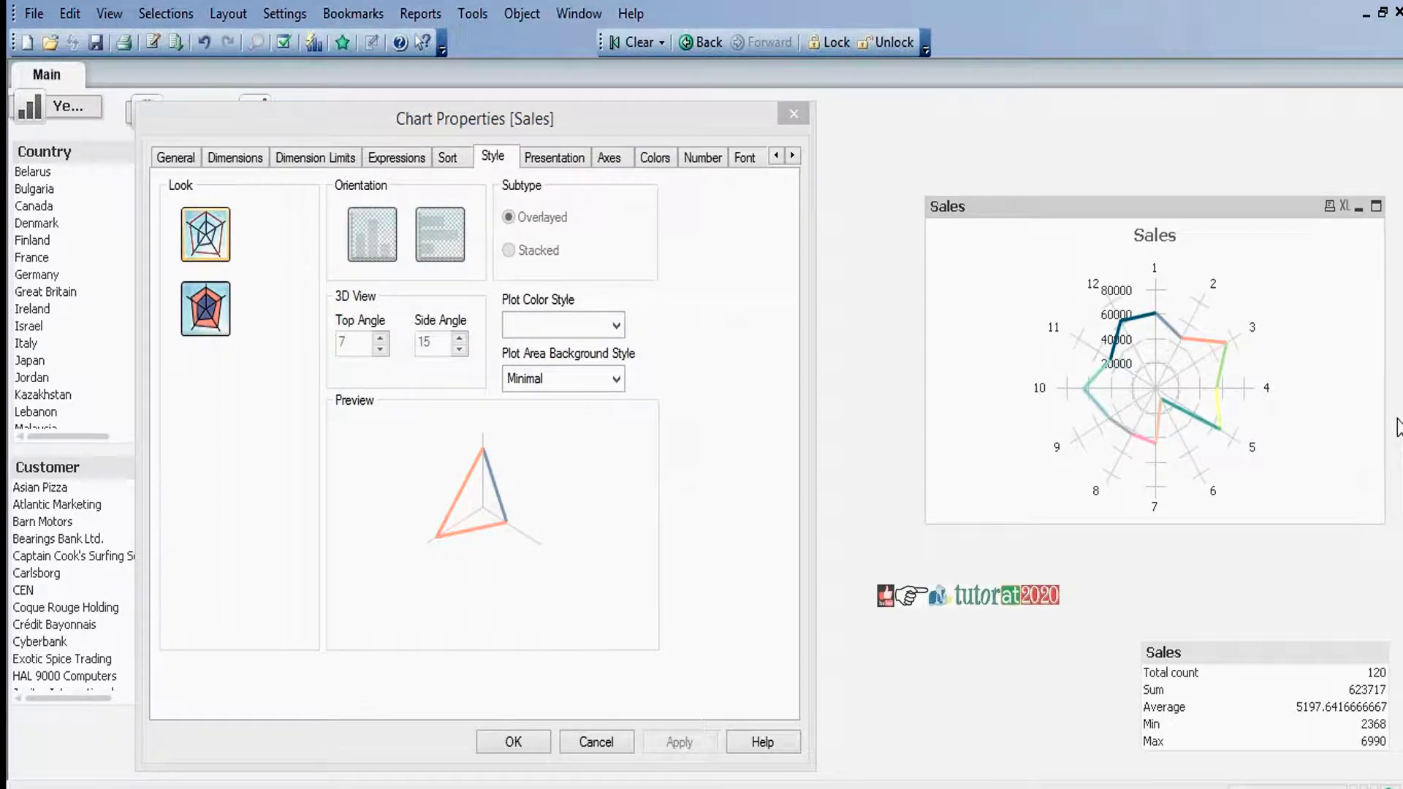
Review the General, Dimensions, Dimension Limits, Expressions, Sort and Style property pages
left_click(1377, 29)
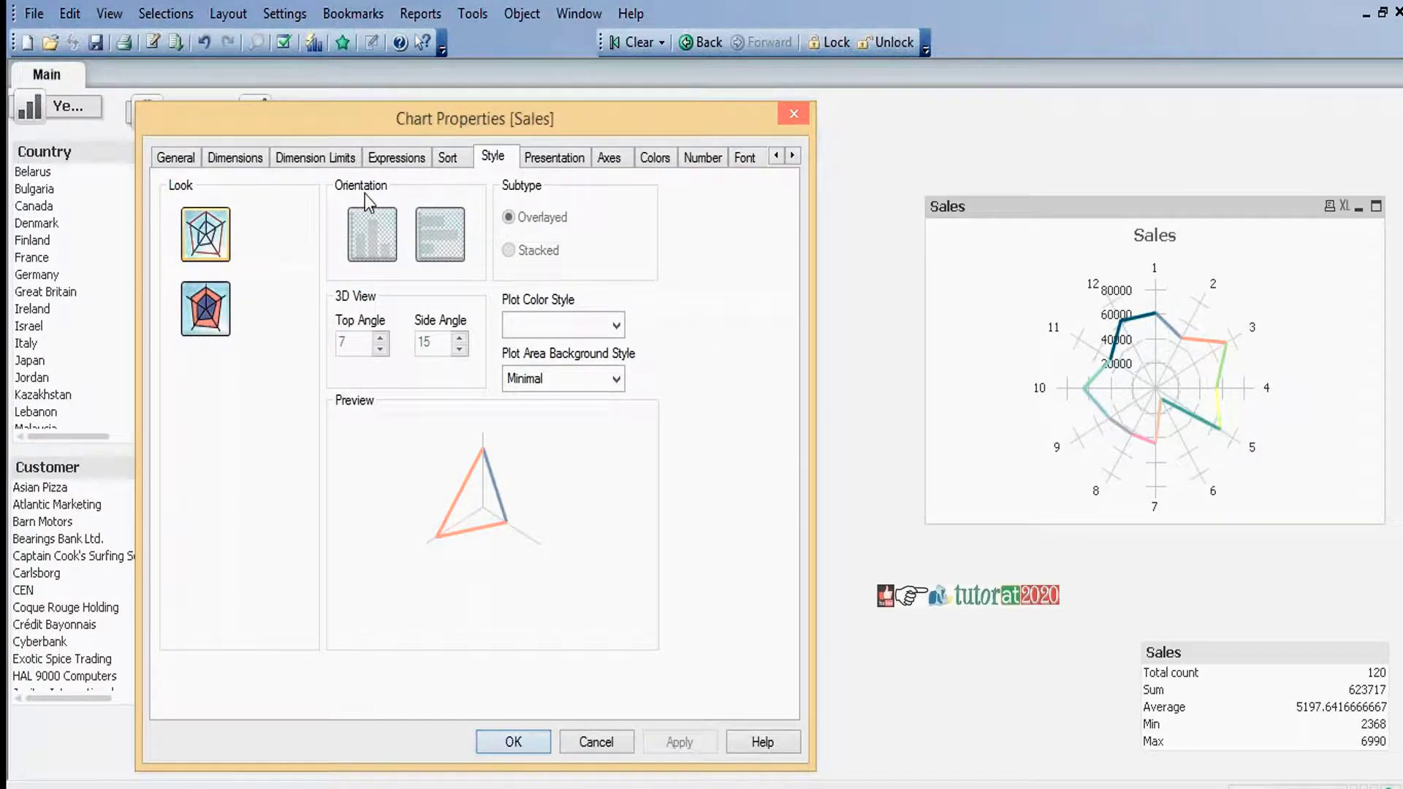
left_click(176, 160)
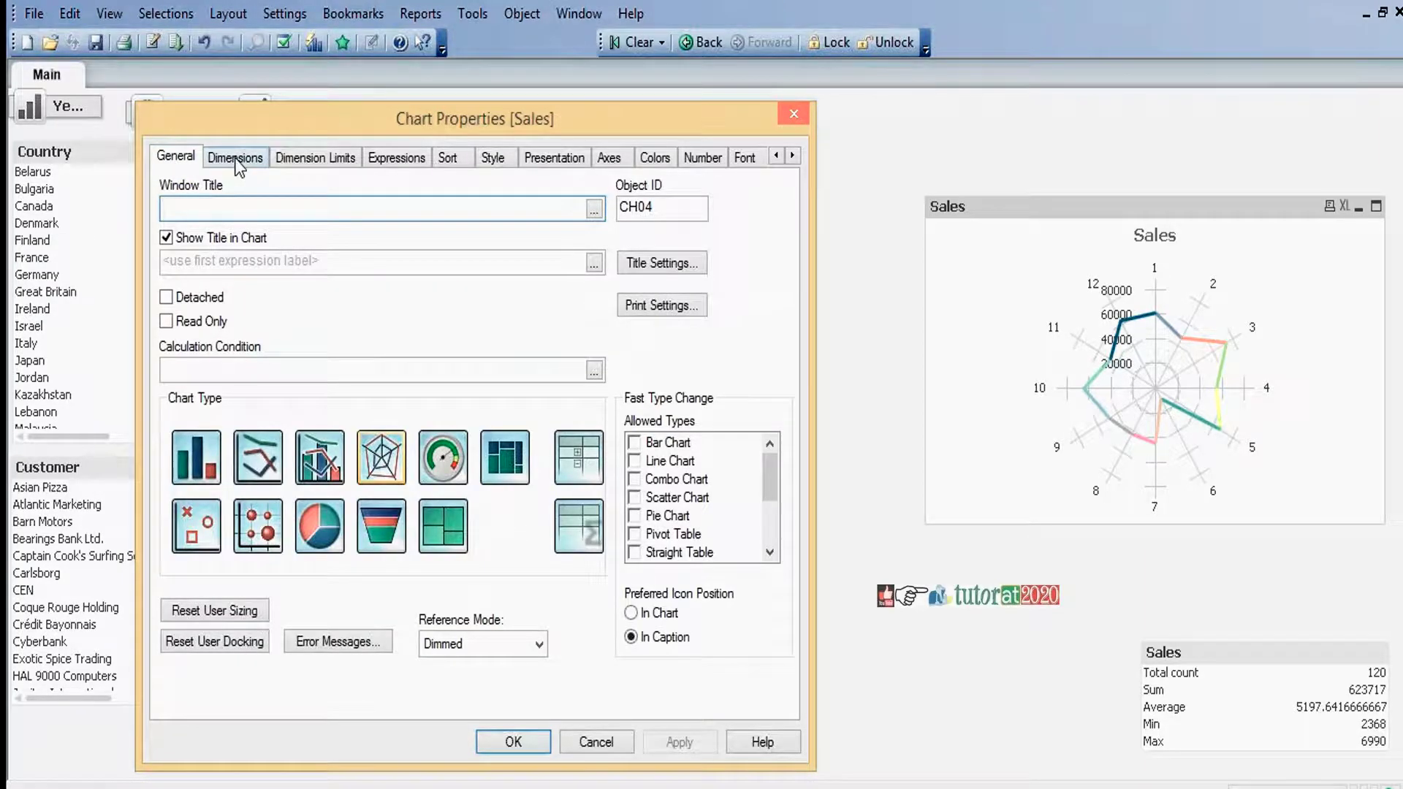
left_click(236, 159)
left_click(314, 158)
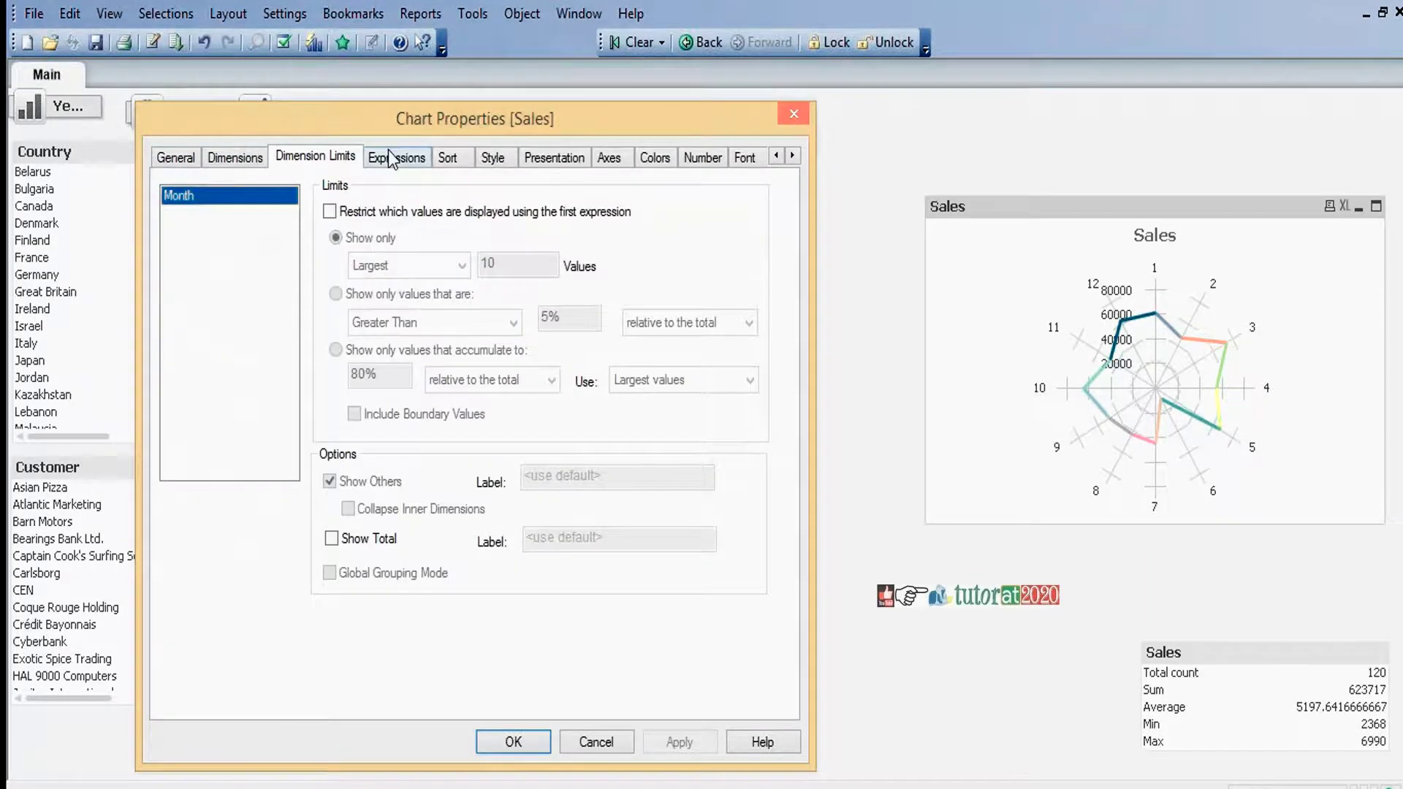
left_click(397, 157)
left_click(451, 161)
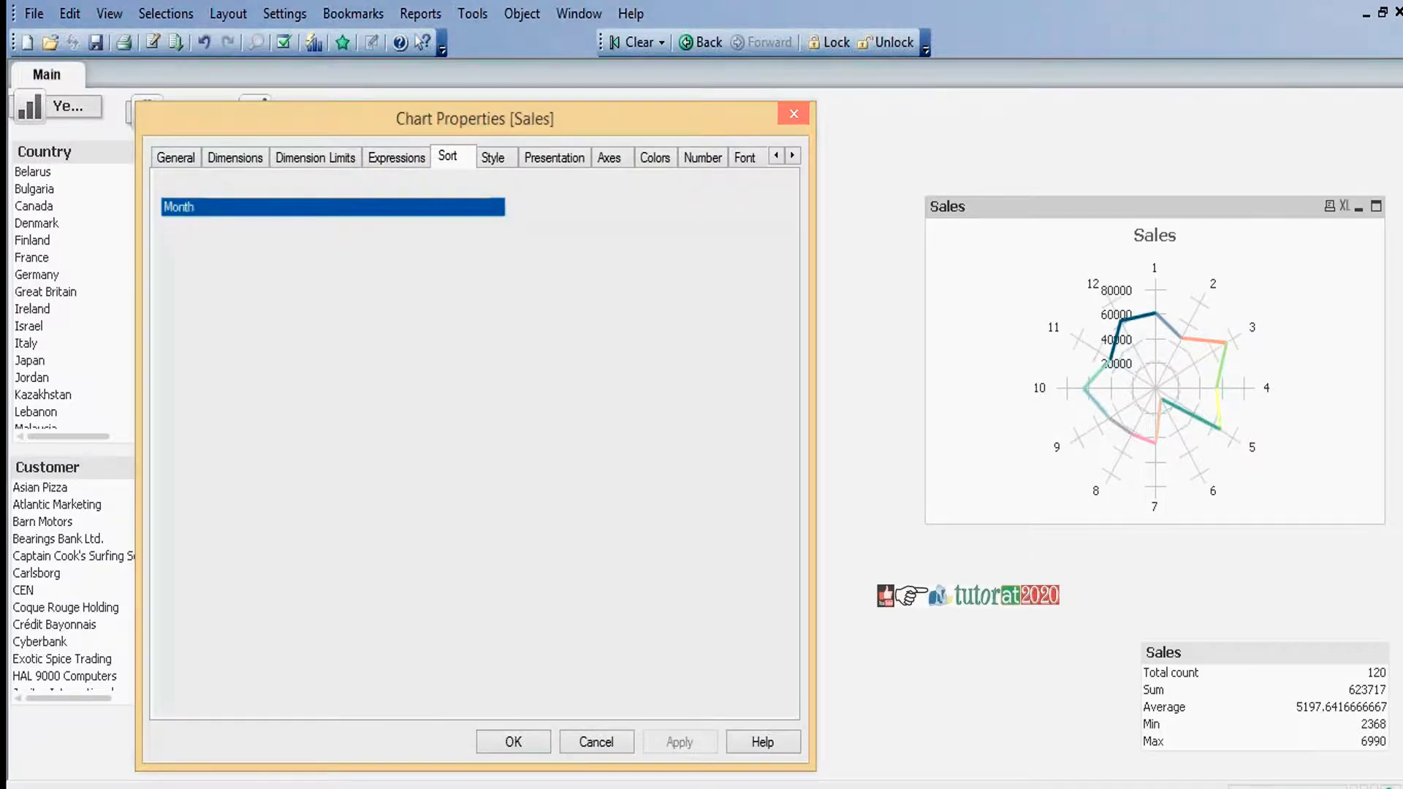
left_click(505, 161)
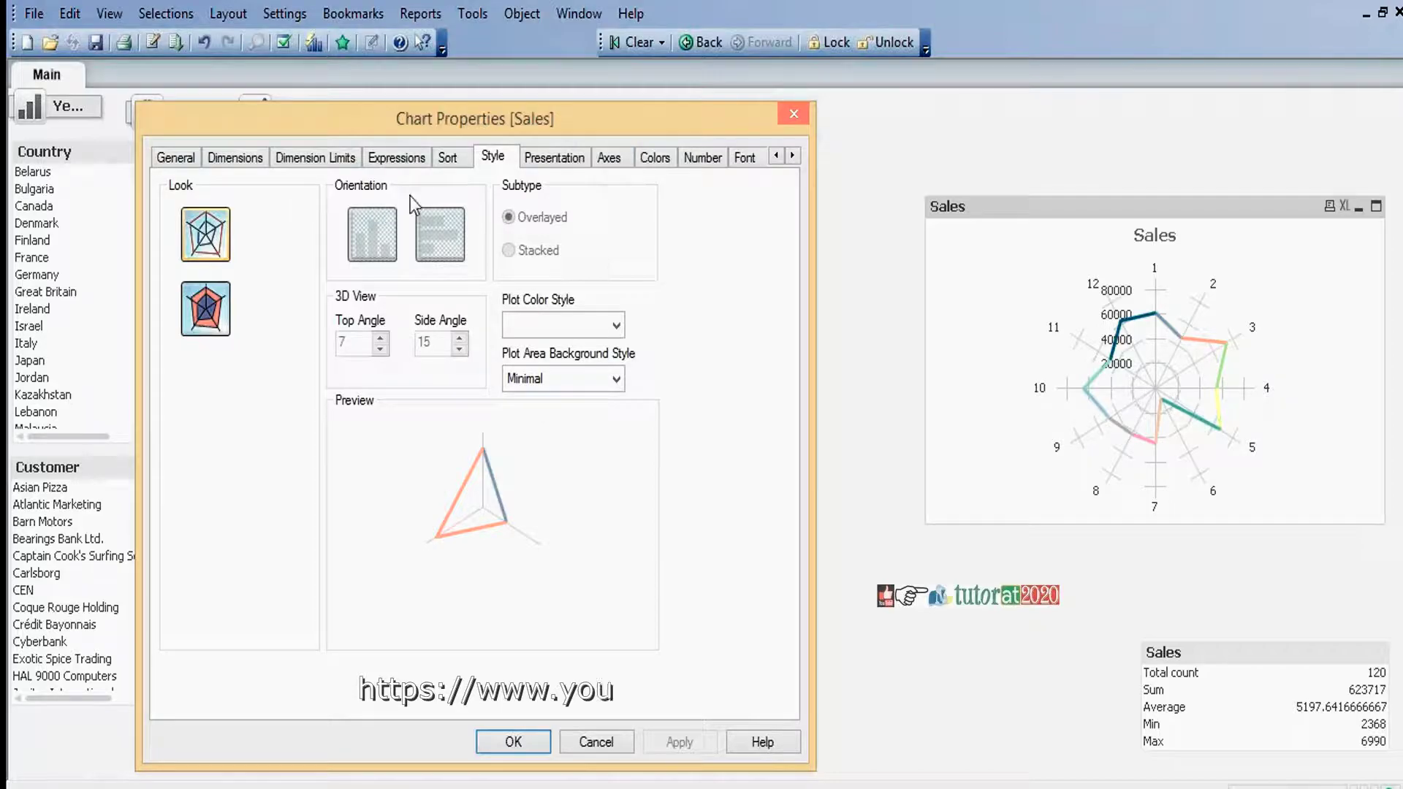
Review the Sort, Number and Layout pages, ending on the Caption page
left_click(448, 160)
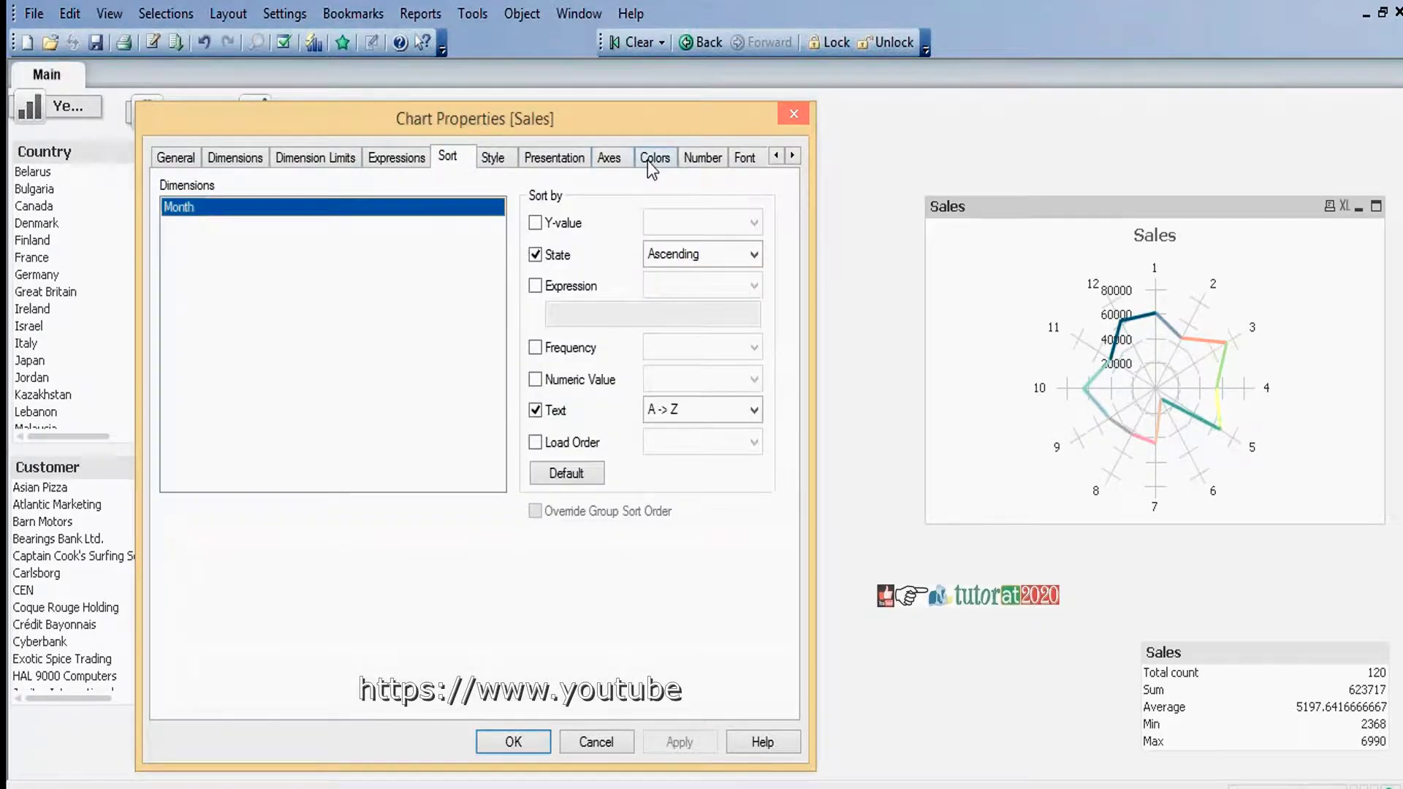
left_click(697, 158)
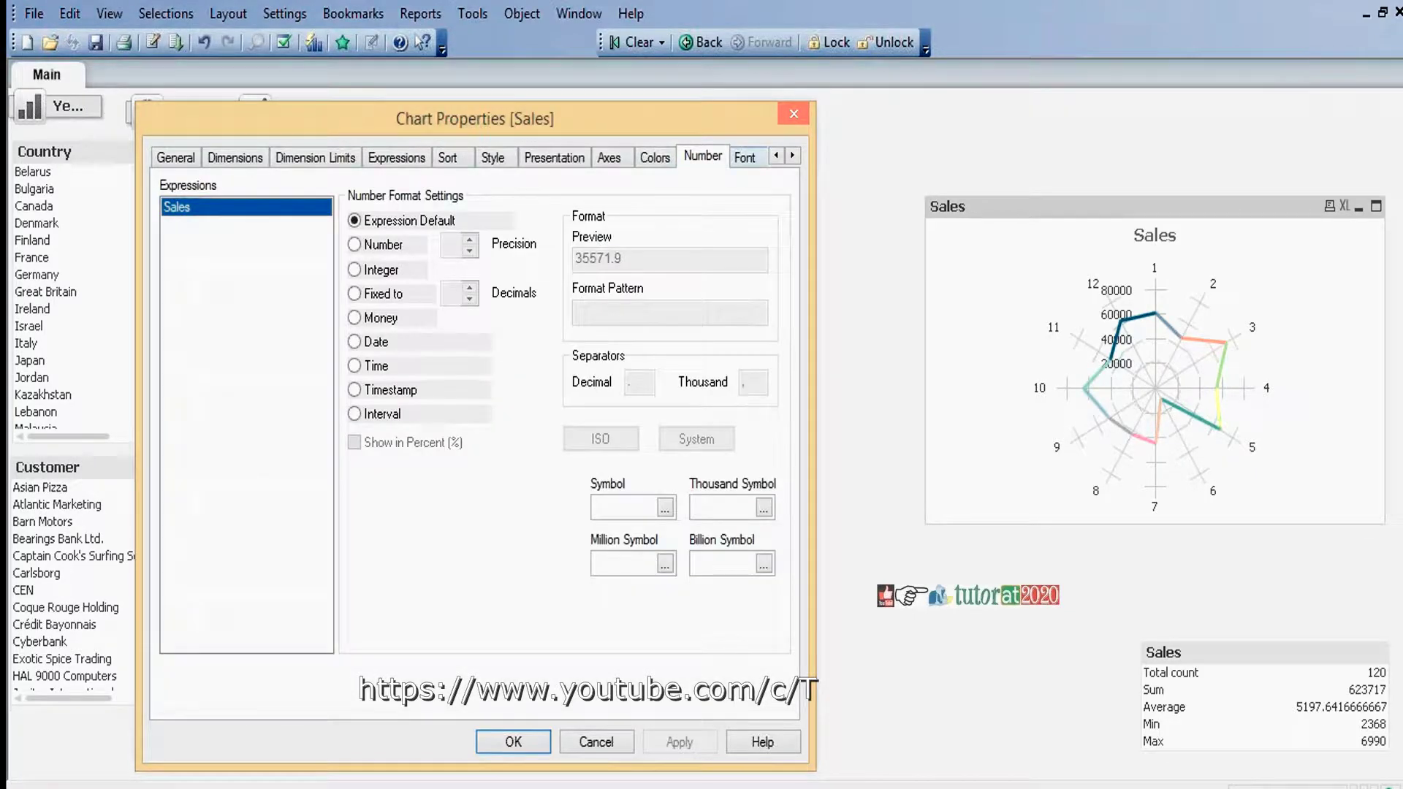
left_click(743, 157)
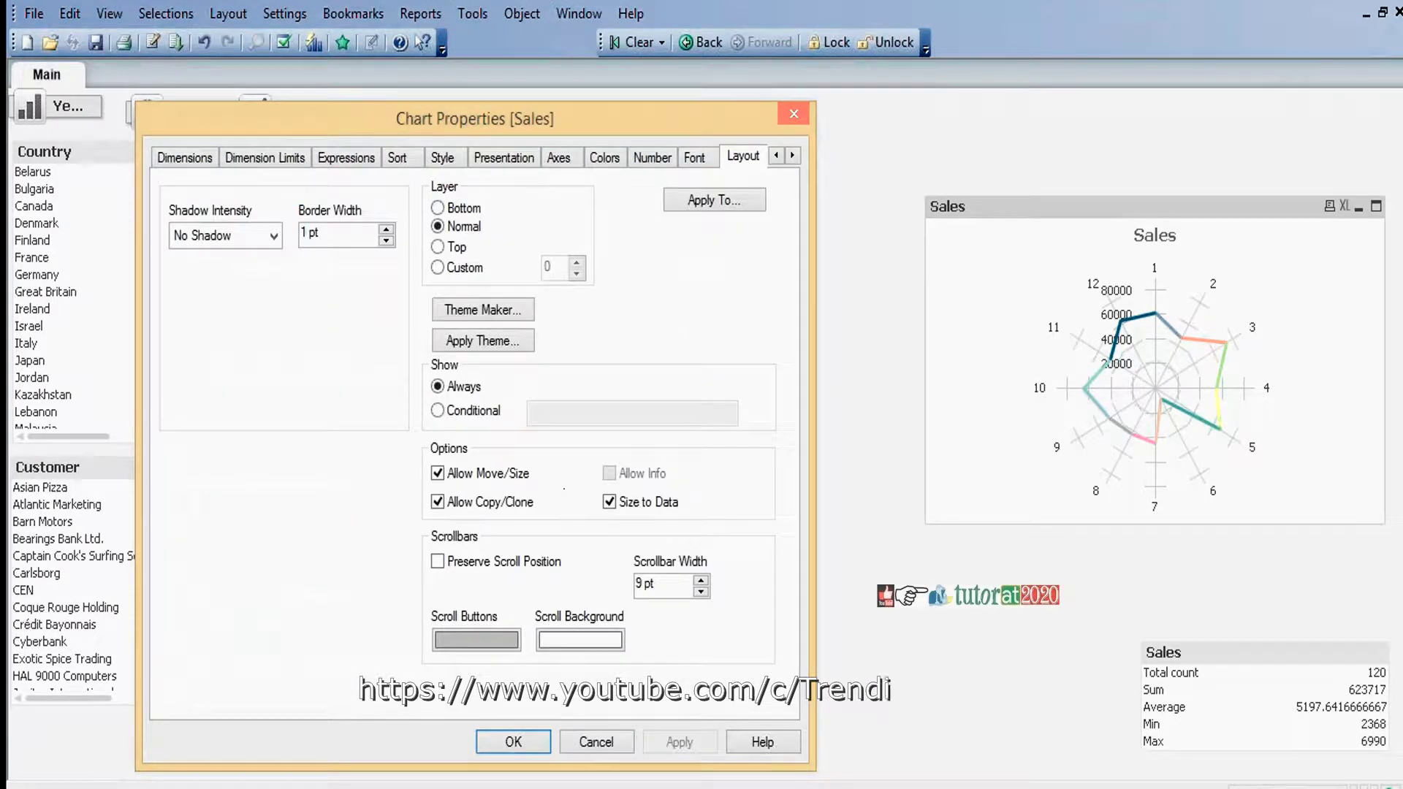
left_click(791, 156)
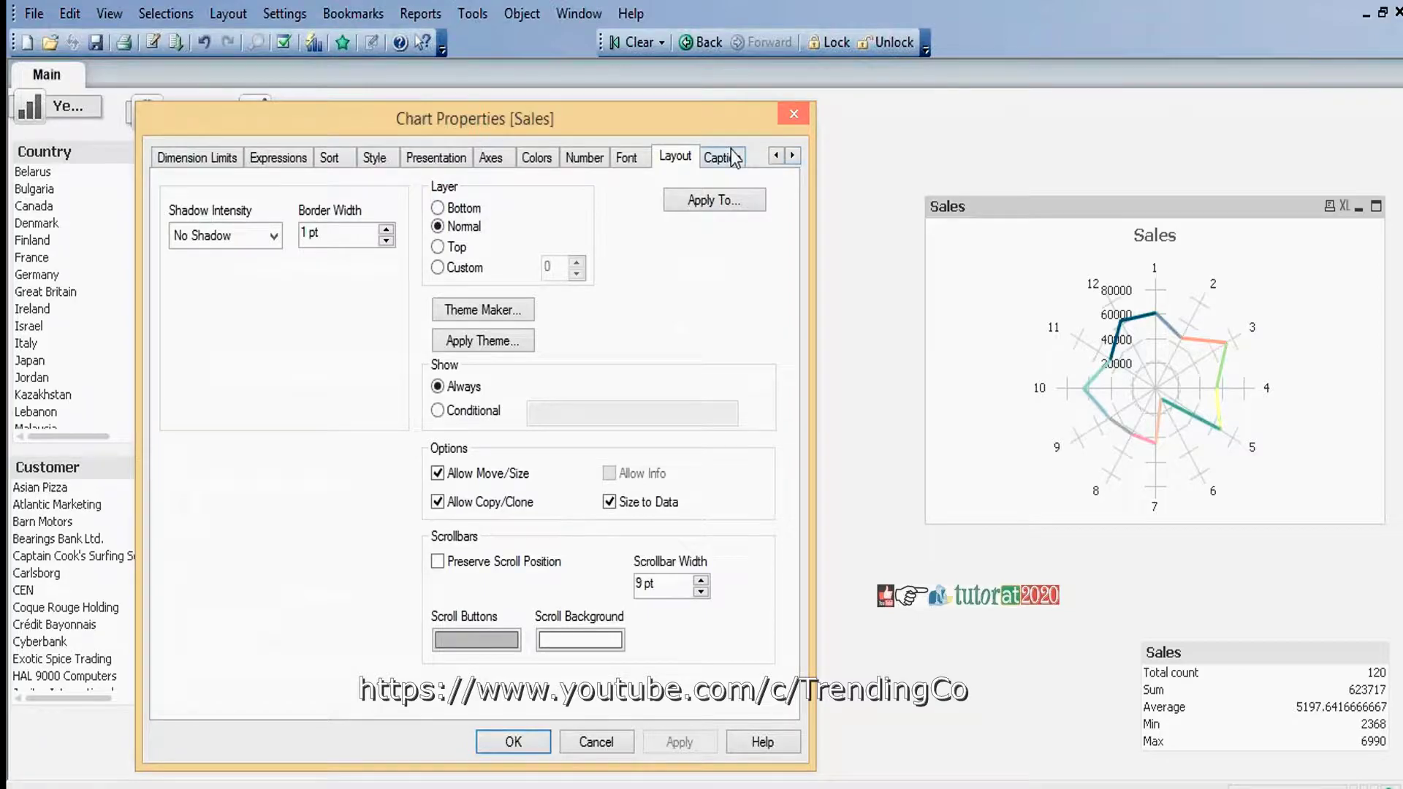
left_click(730, 156)
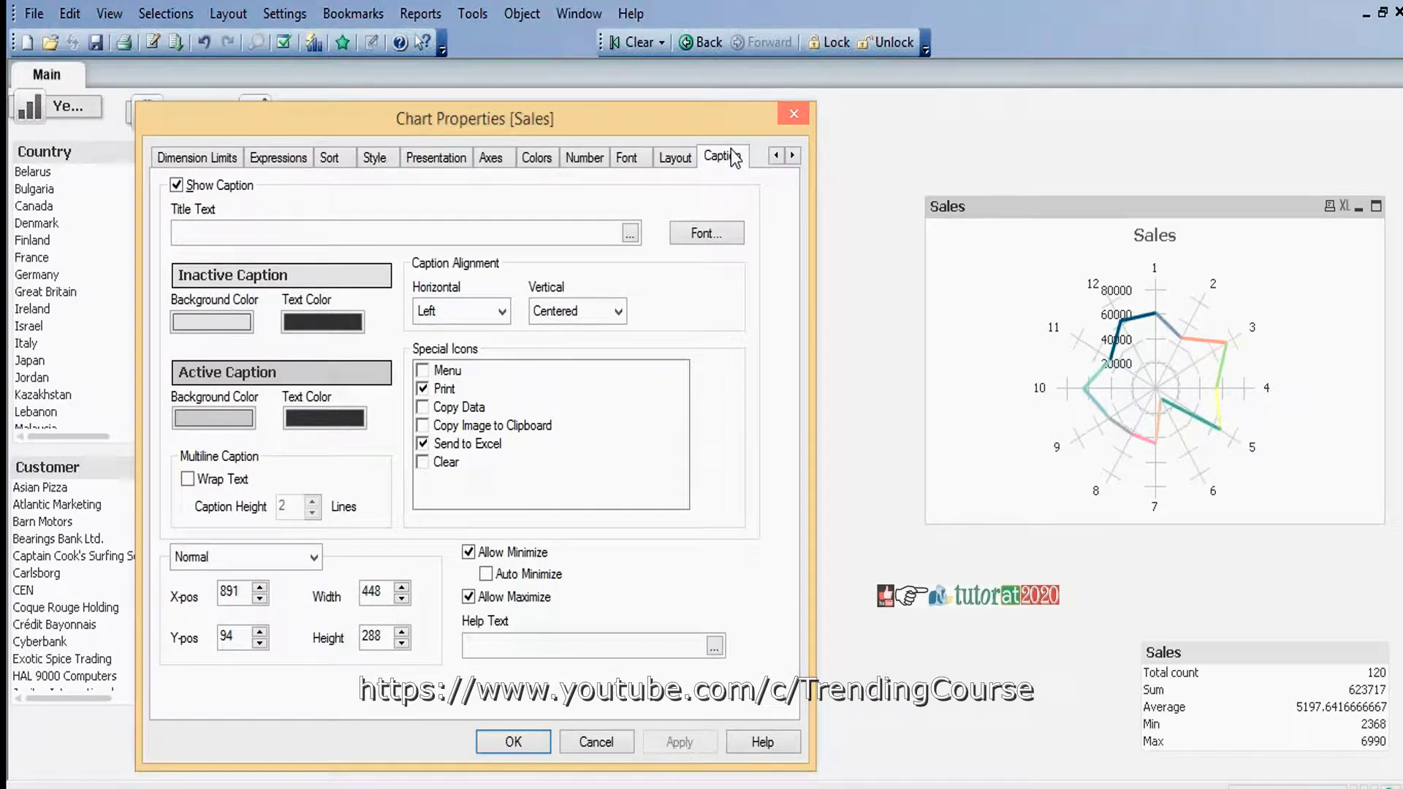